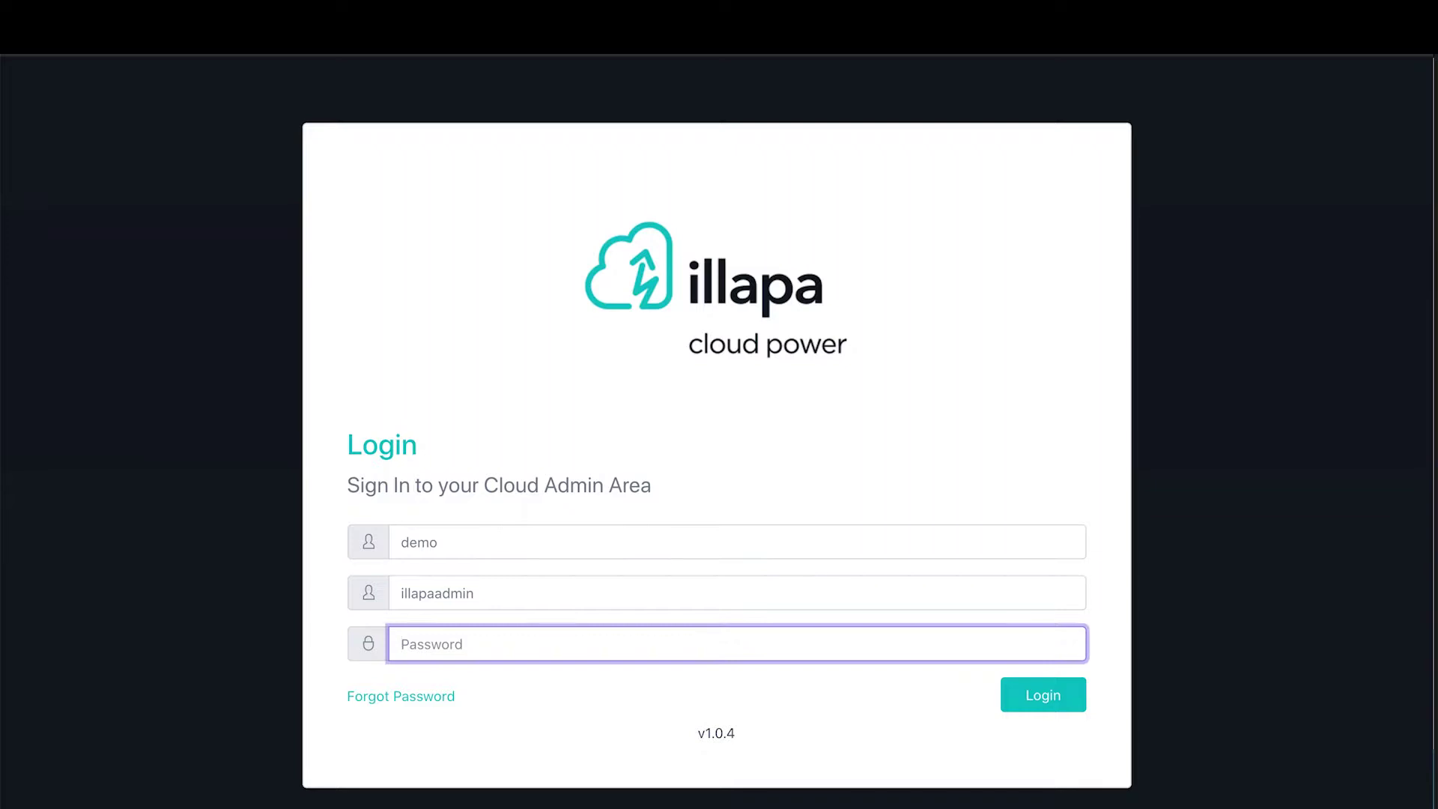
Step: Sign in to the demo tenant with the account password and open the global settings
type("••••••••••")
key("Return")
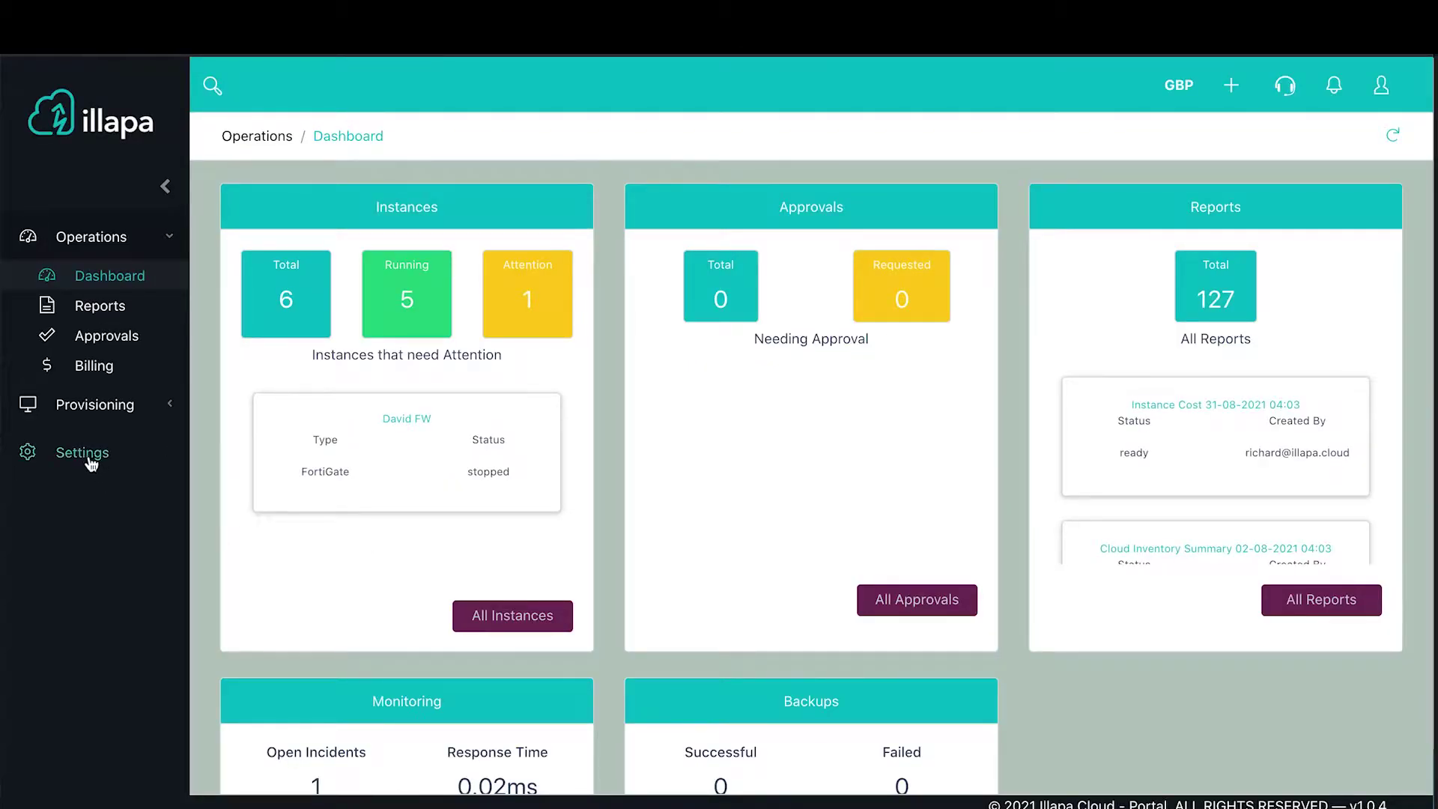
left_click(88, 456)
left_click(96, 493)
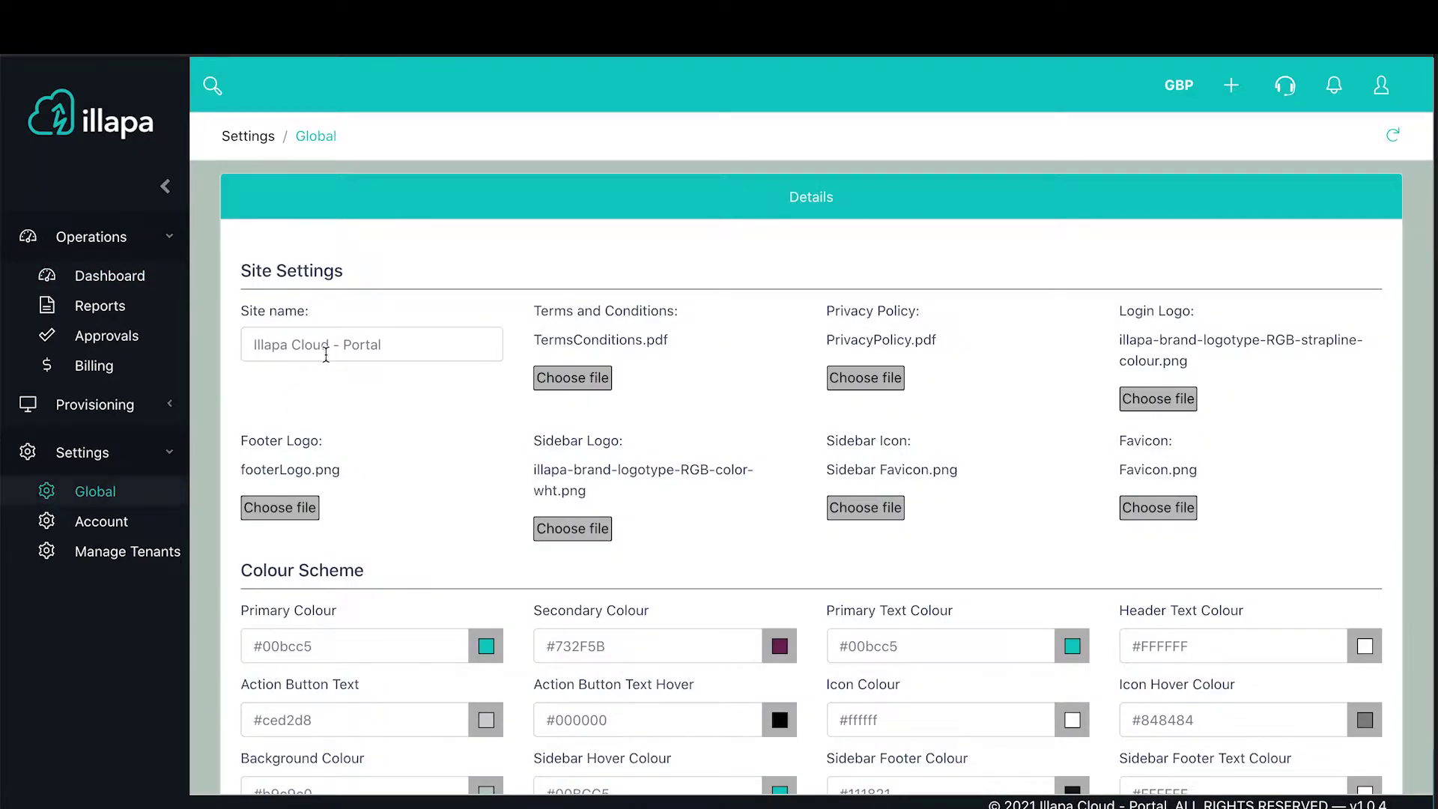
Step: Change the site name to "Ovation Data - Portal"
left_click_drag(330, 345, 249, 349)
type("Old")
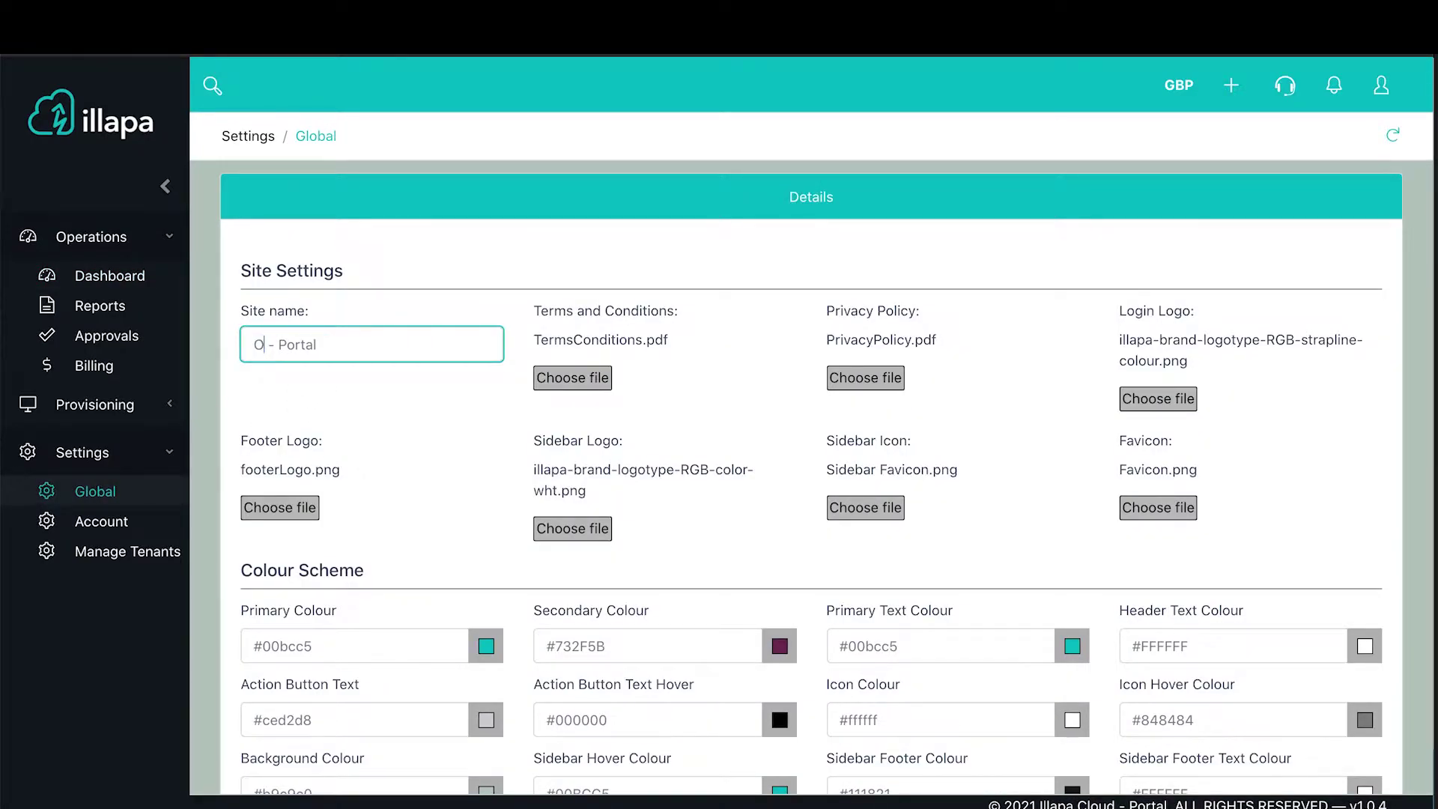
key("BackSpace")
key("BackSpace")
type("vation Data")
Step: Replace the login logo with 1-Color3D_whitebackground_nogradient.png from the Ovation folder
left_click(1177, 401)
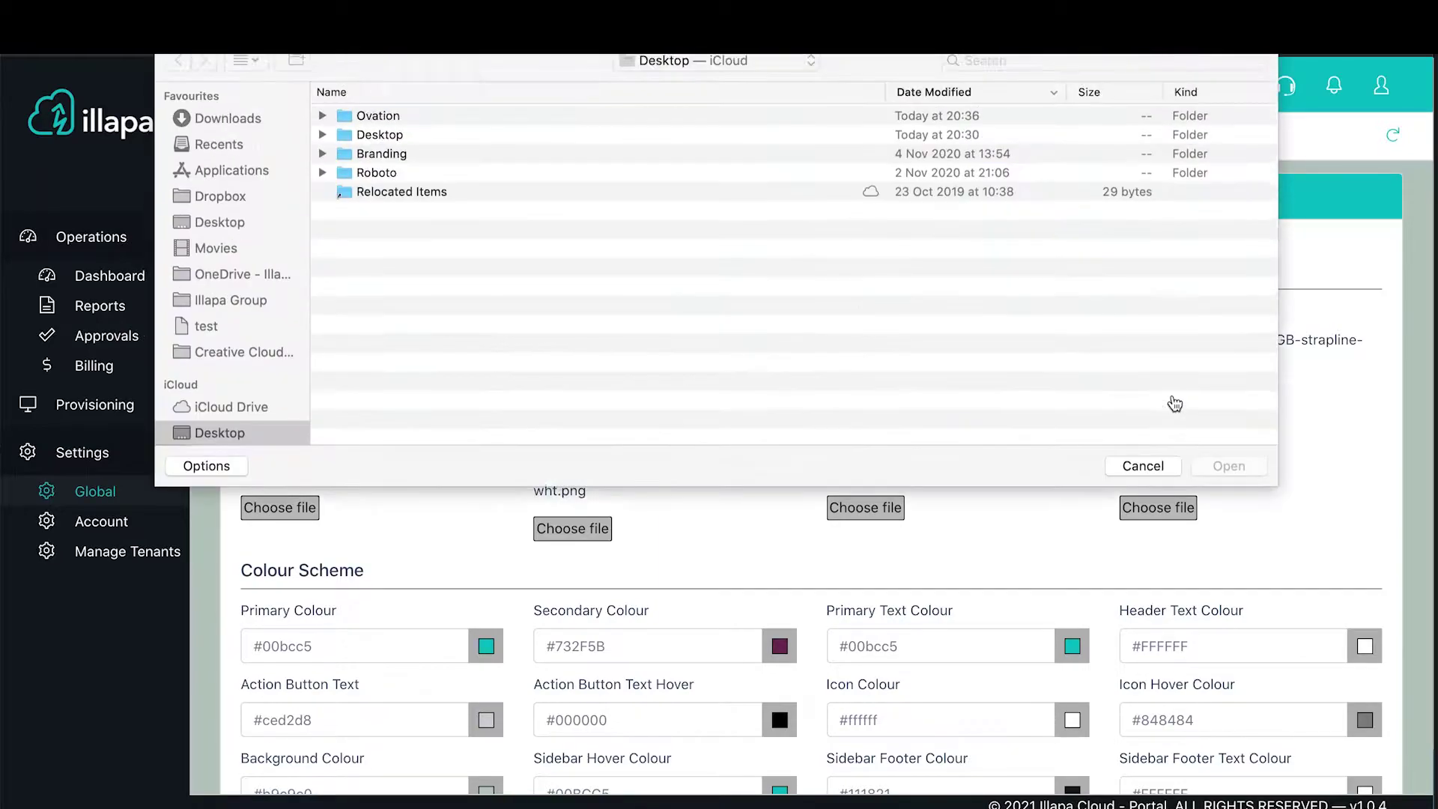
left_click(321, 130)
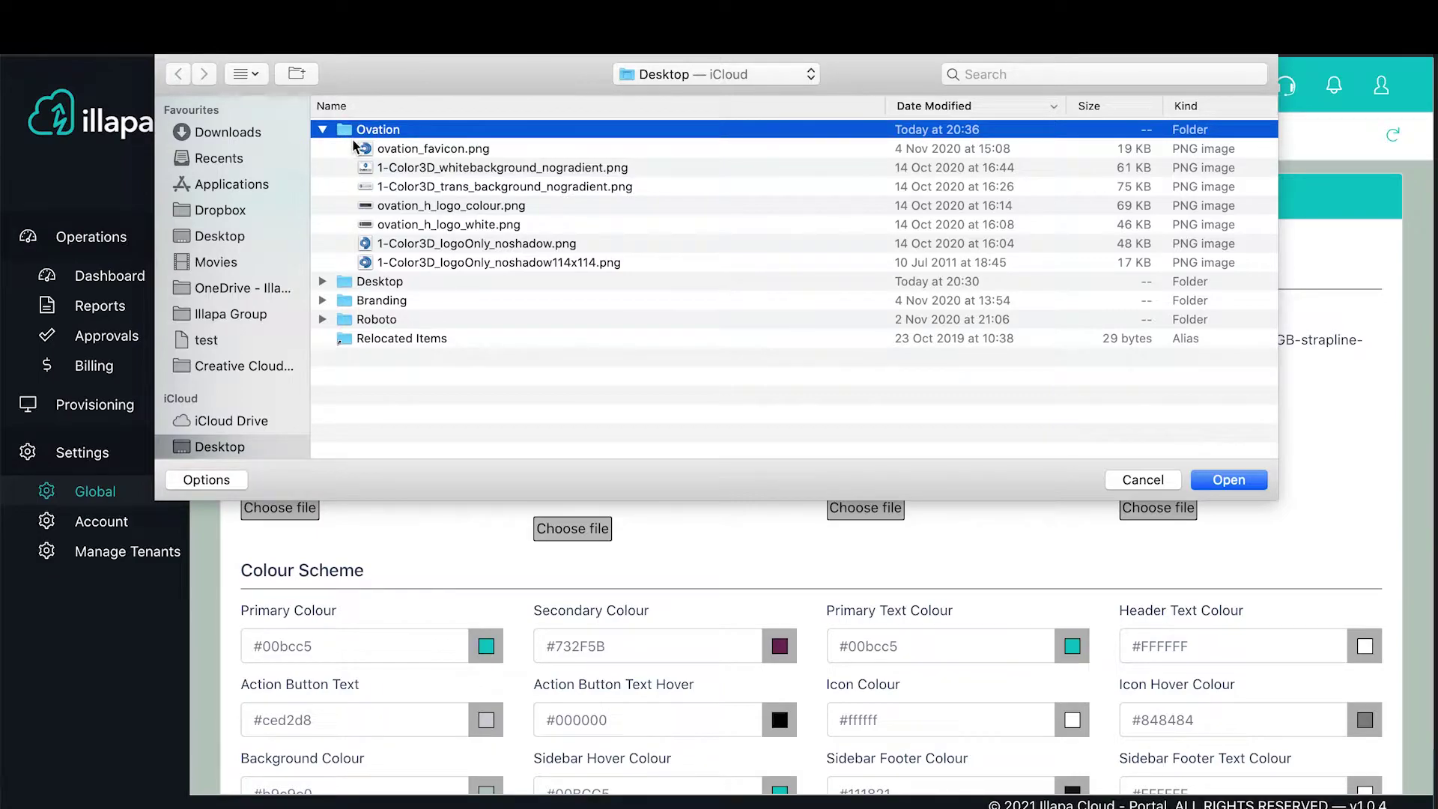
left_click(424, 172)
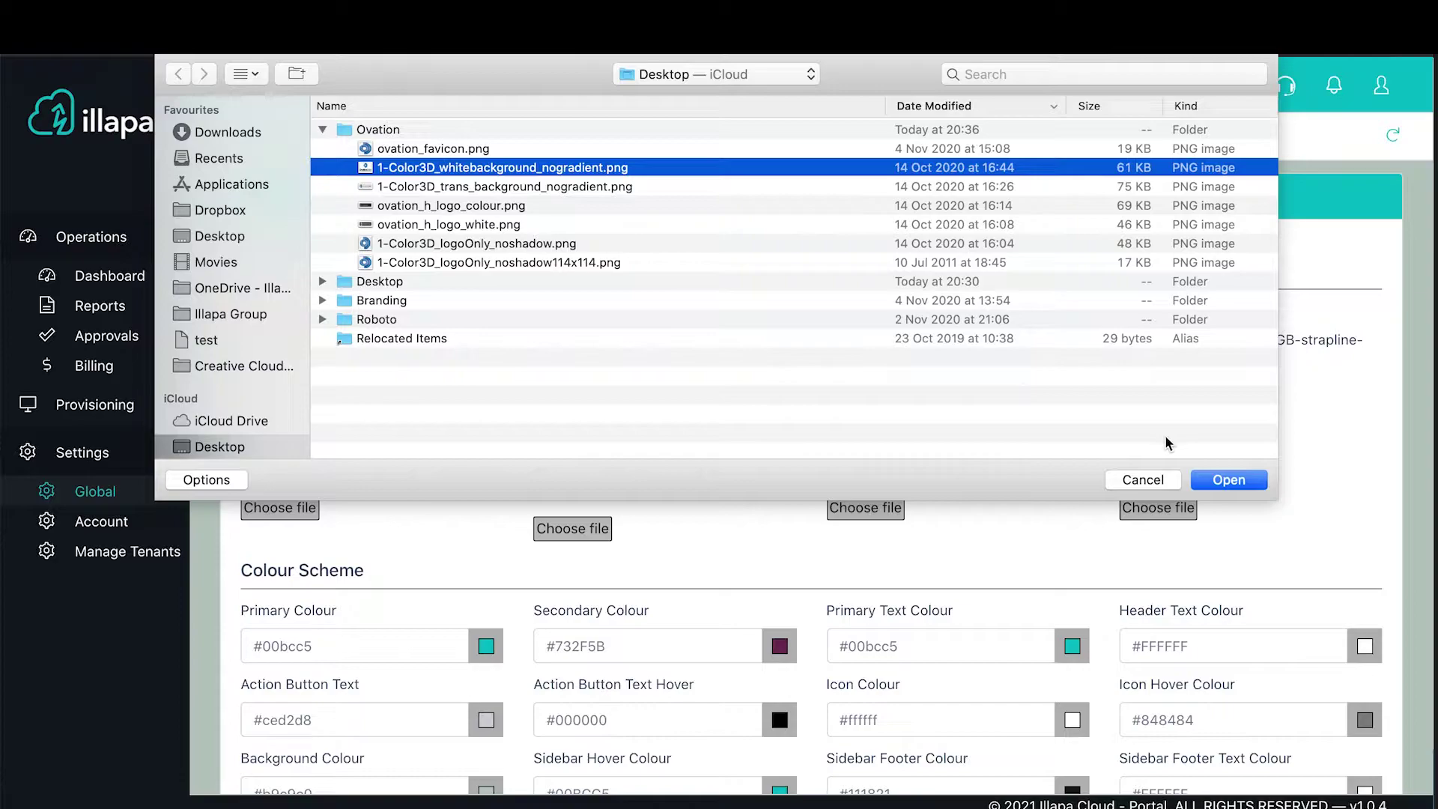
left_click(1228, 482)
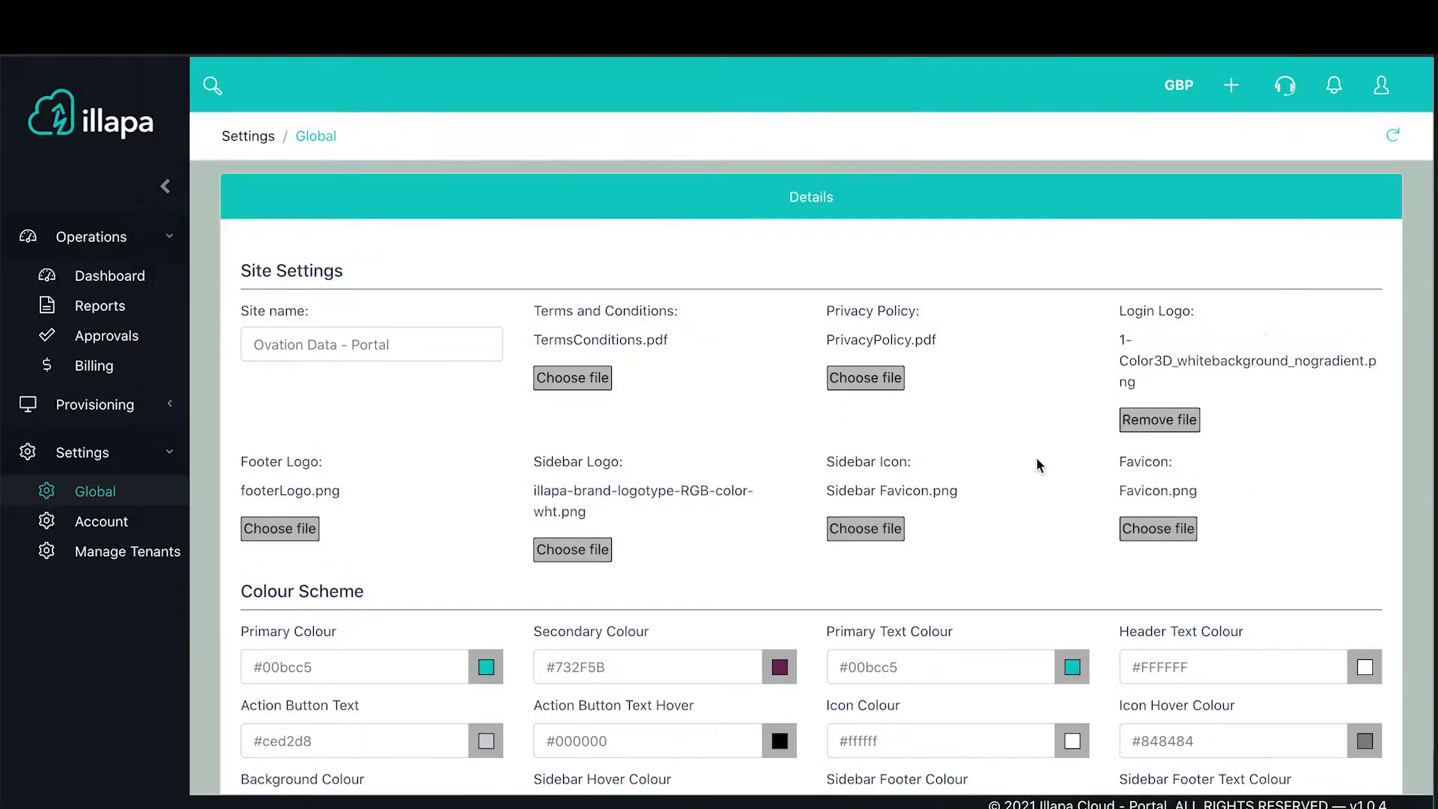
Step: Replace the footer logo with ovation_h_logo_white.png and the sidebar logo with 1-Color3D_trans_background_nogradient.png
left_click(280, 529)
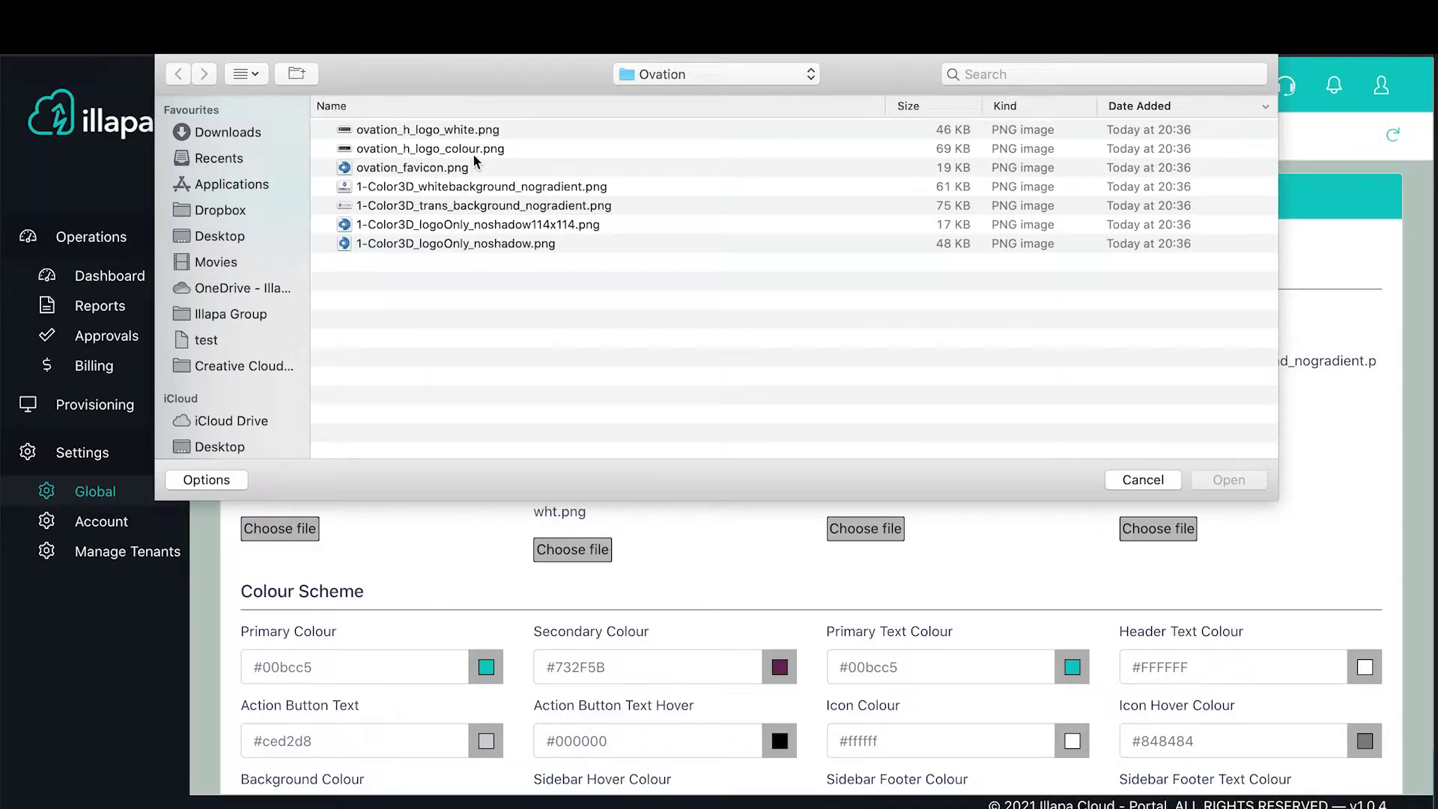
left_click(479, 132)
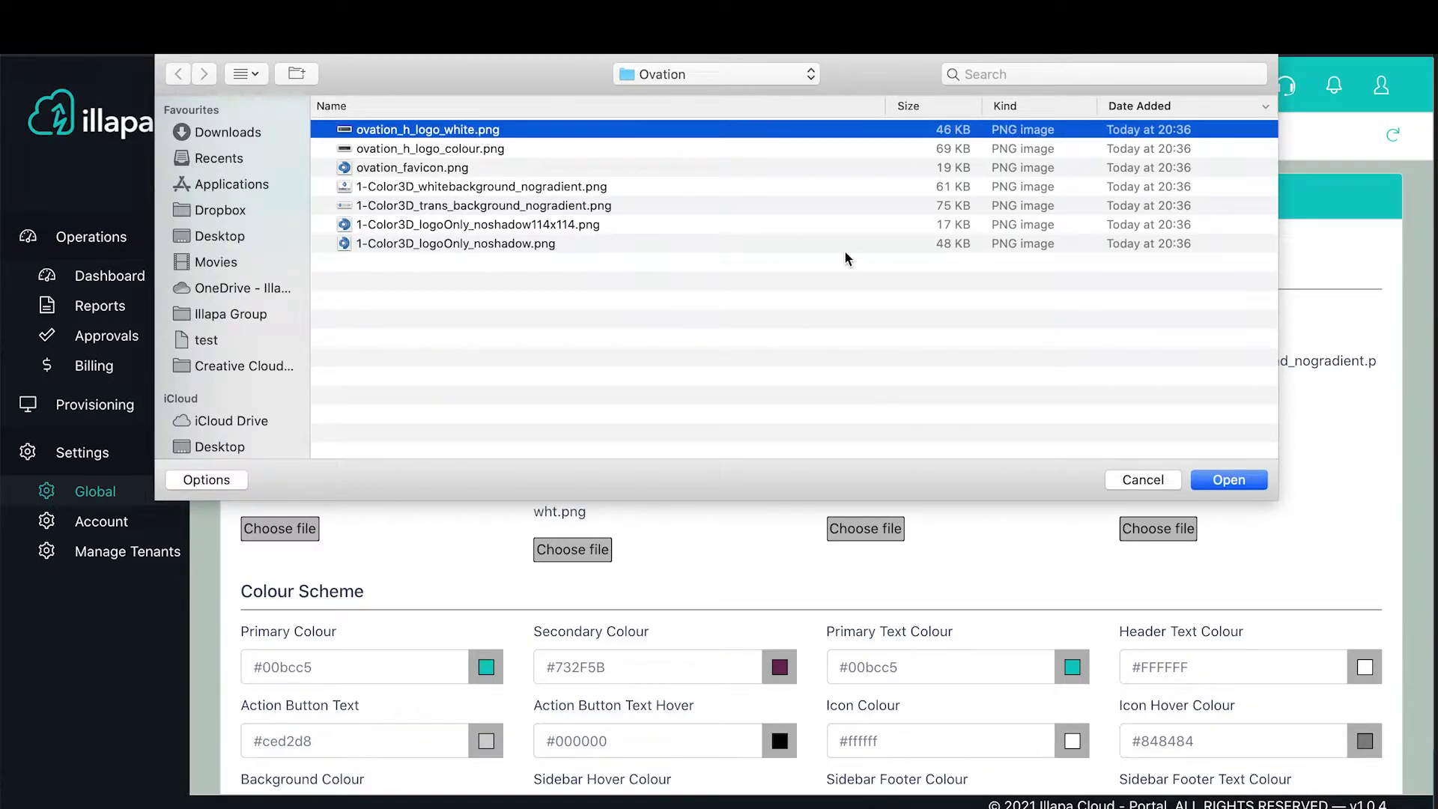
left_click(1228, 480)
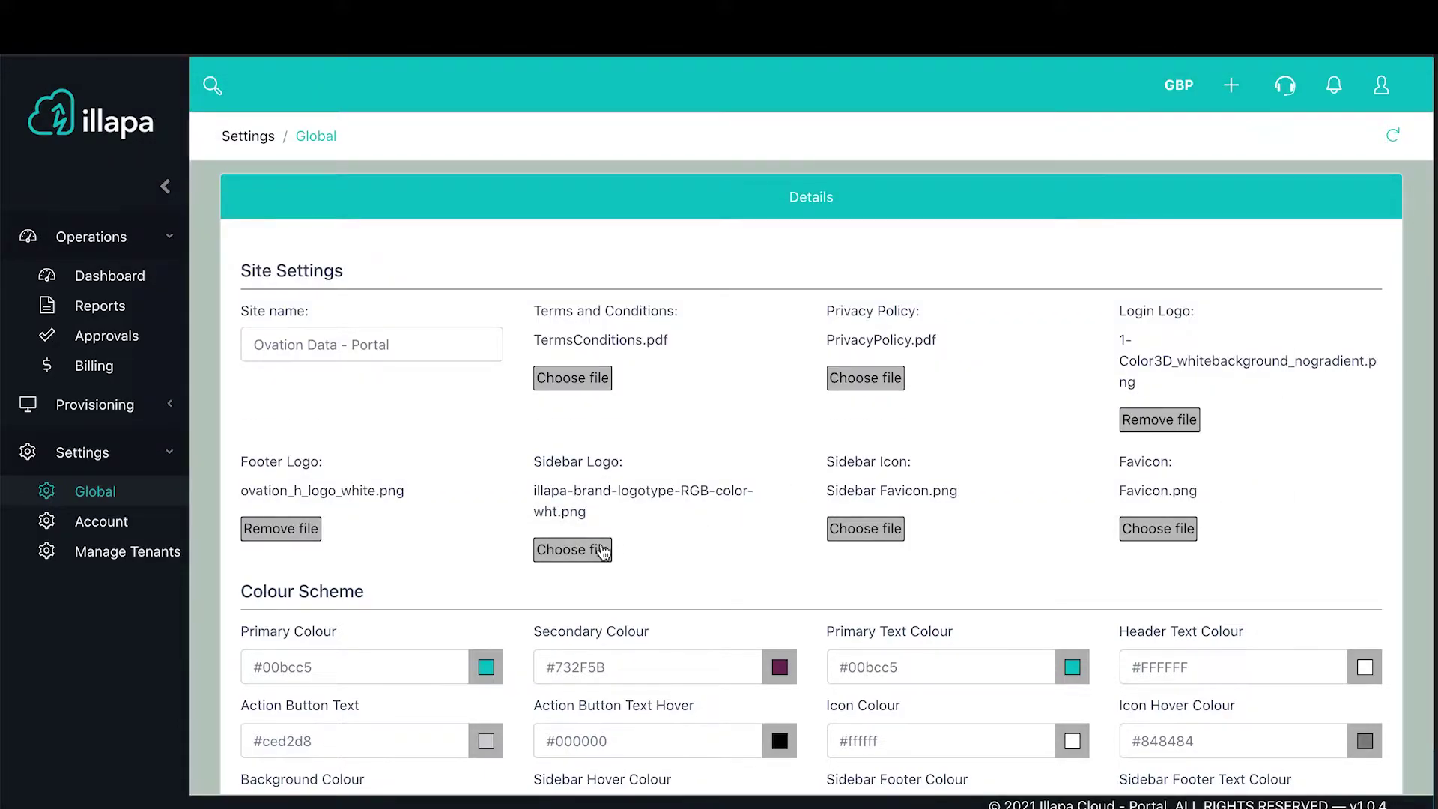
left_click(582, 557)
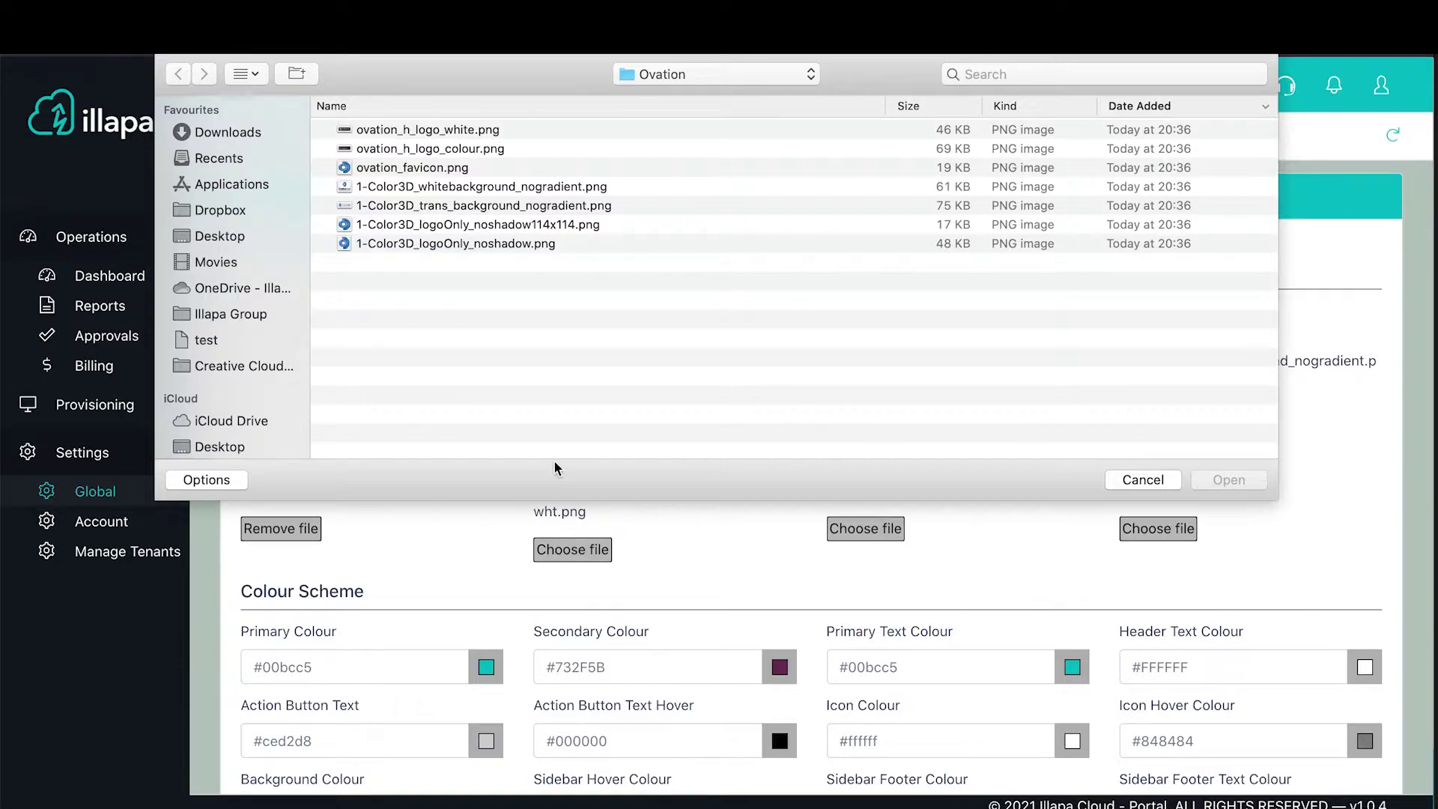
left_click(483, 212)
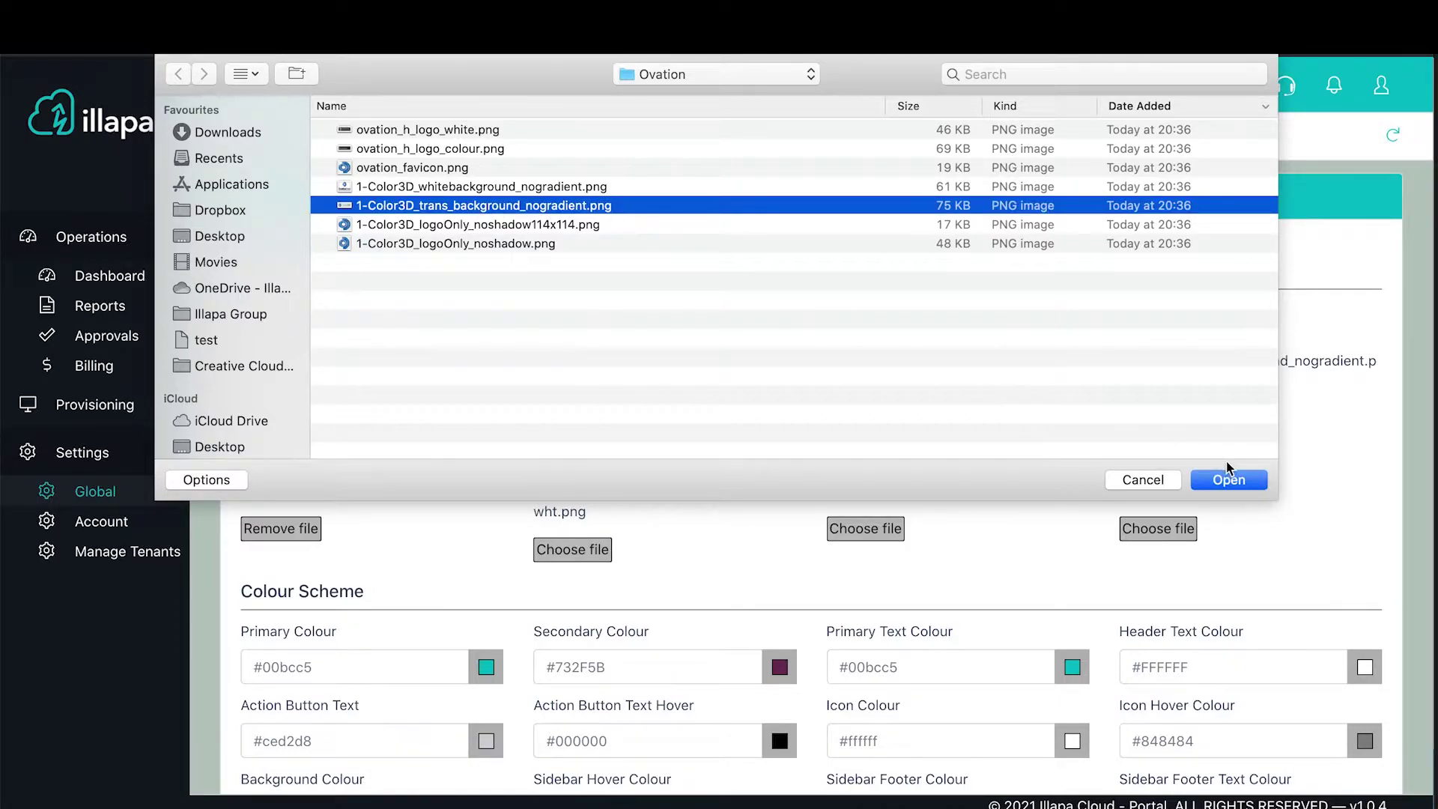
left_click(1232, 480)
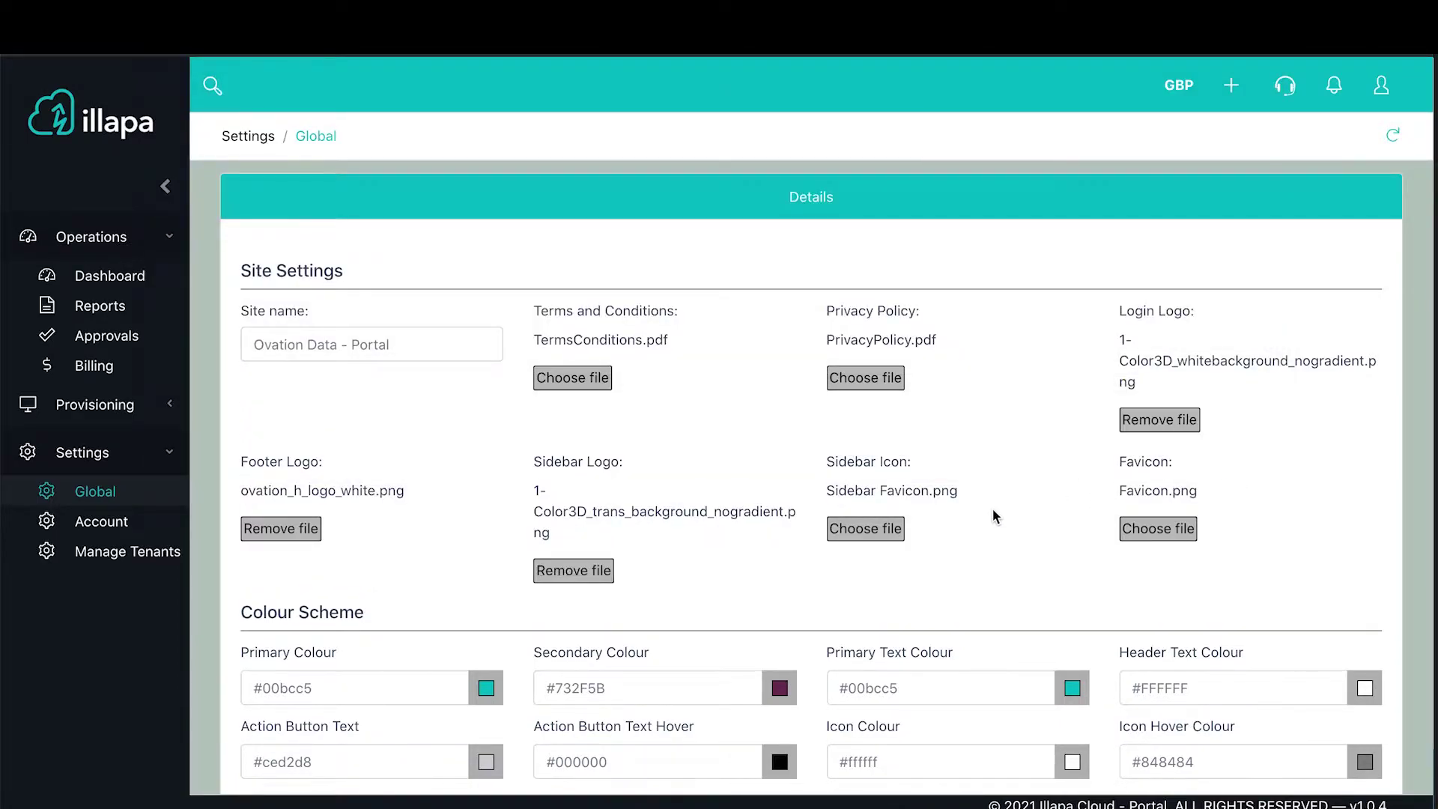
Step: Replace the sidebar icon with 1-Color3D_logoOnly_noshadow.png and the favicon with 1-Color3D_logoOnly_noshadow114x114.png
left_click(868, 530)
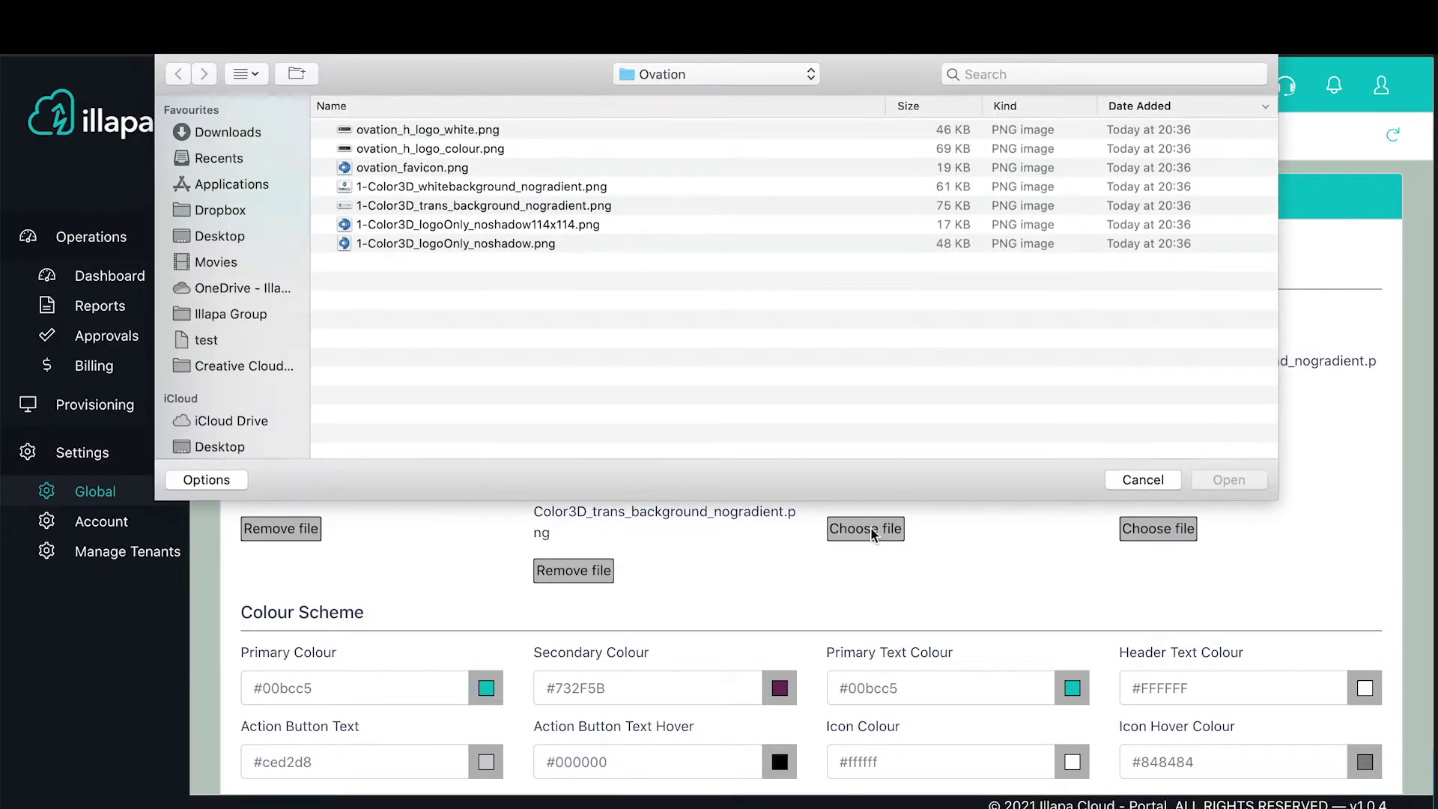
left_click(480, 246)
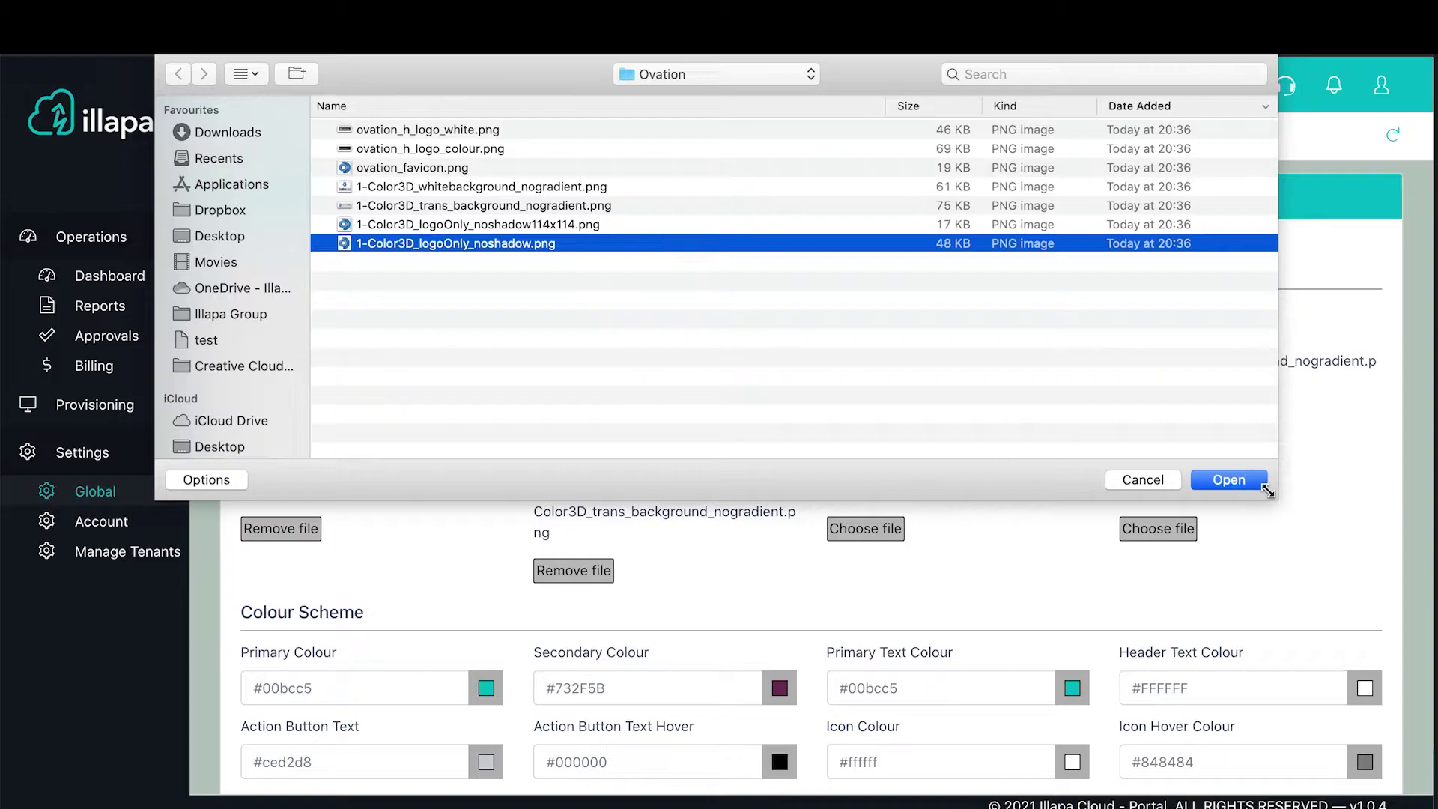
left_click(1248, 482)
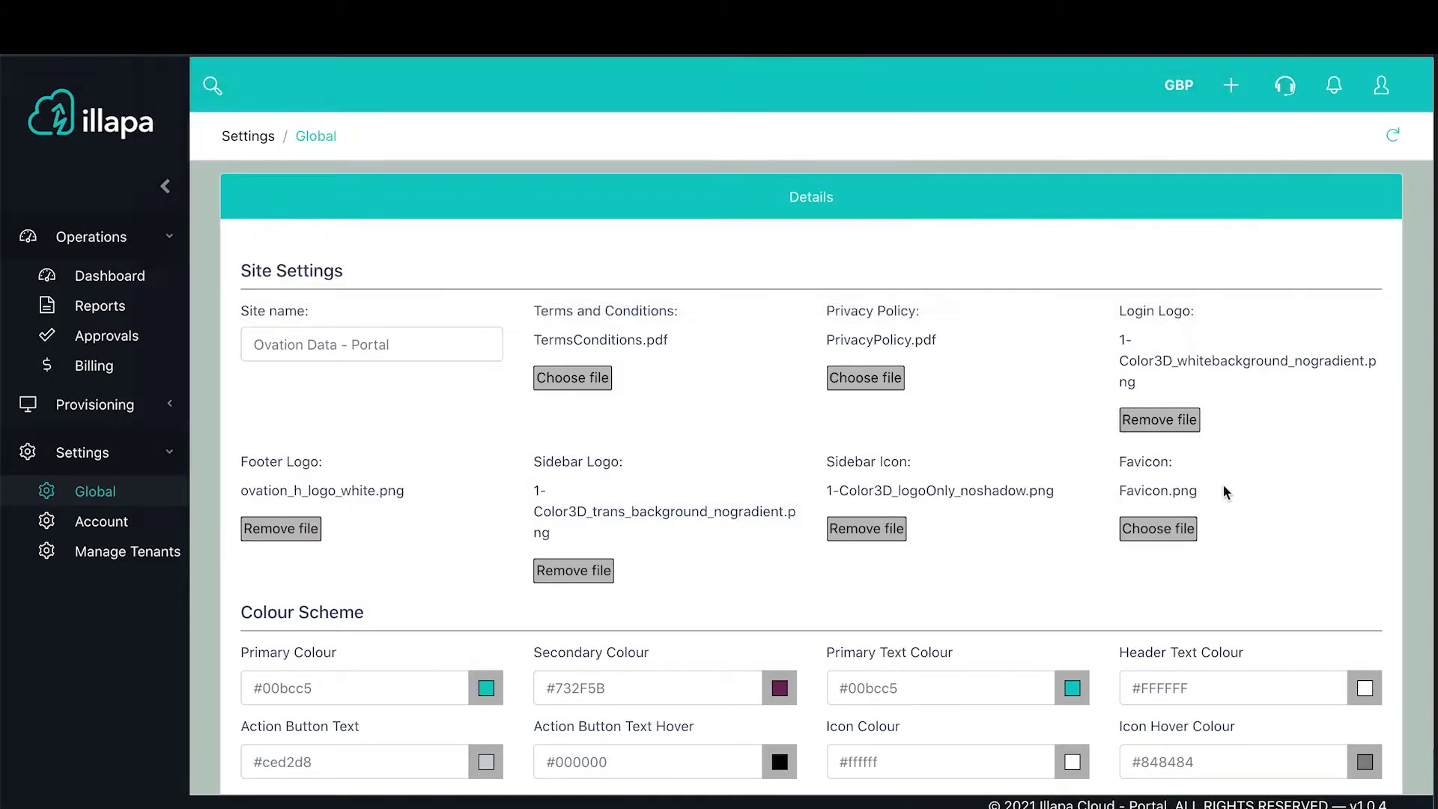
left_click(1170, 533)
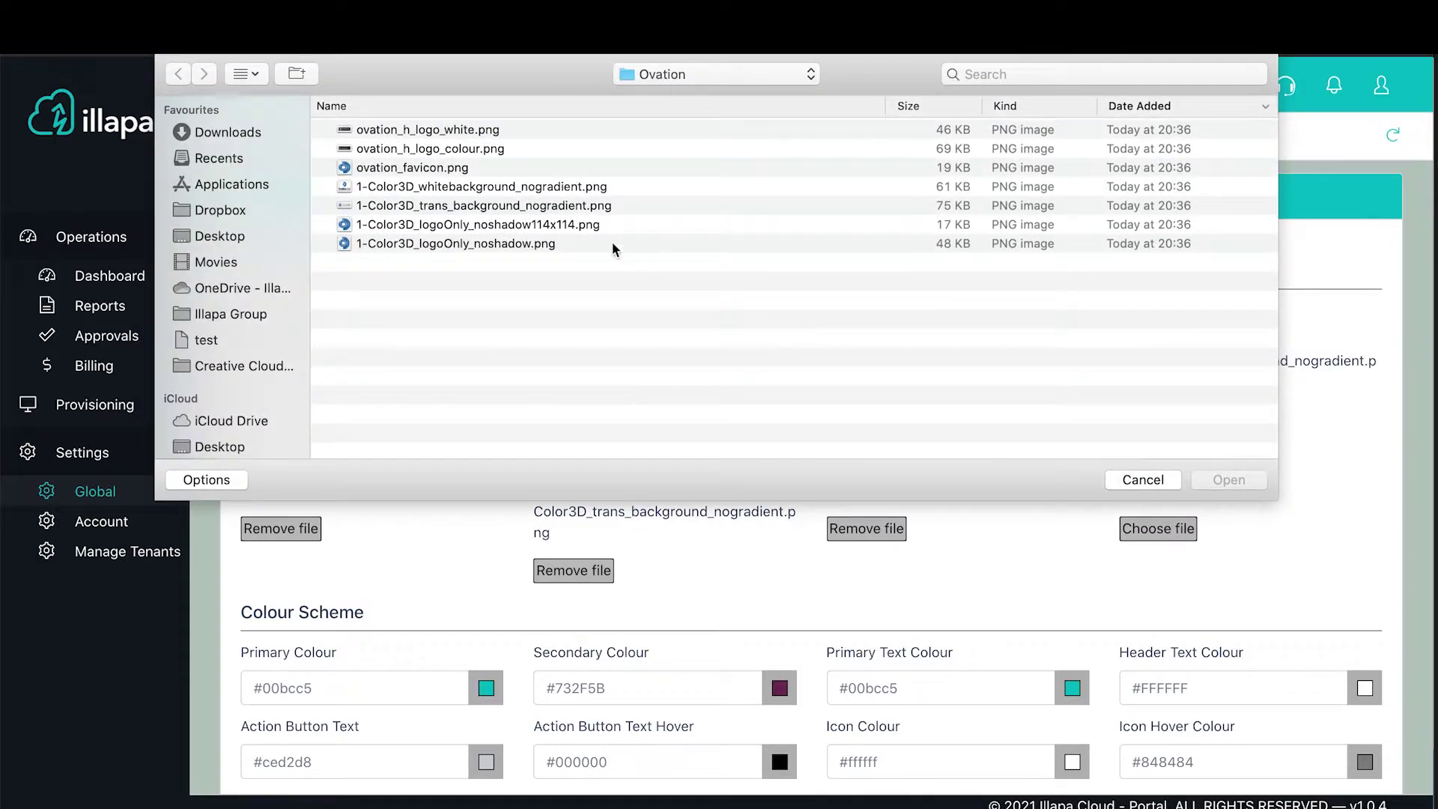
left_click(588, 227)
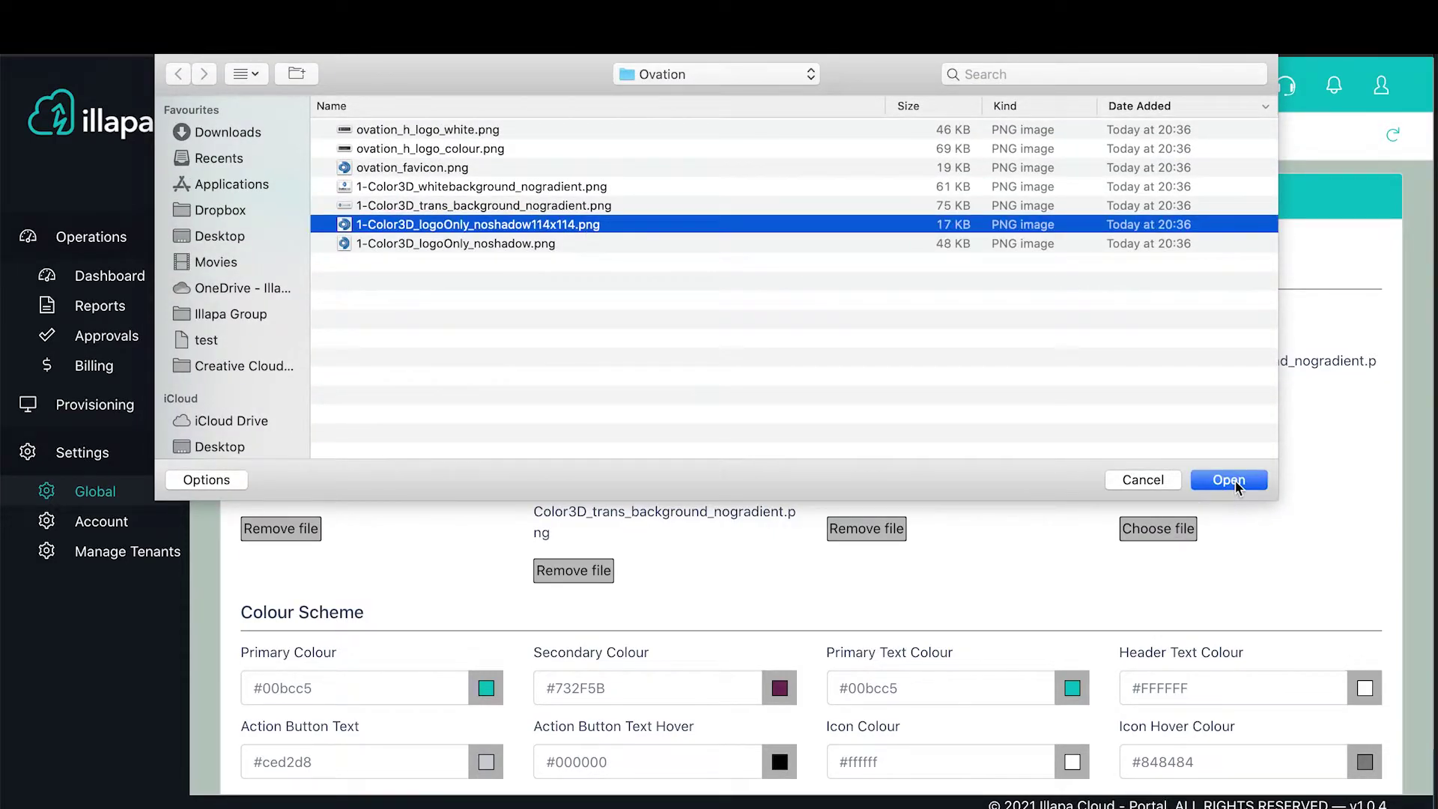
left_click(1228, 479)
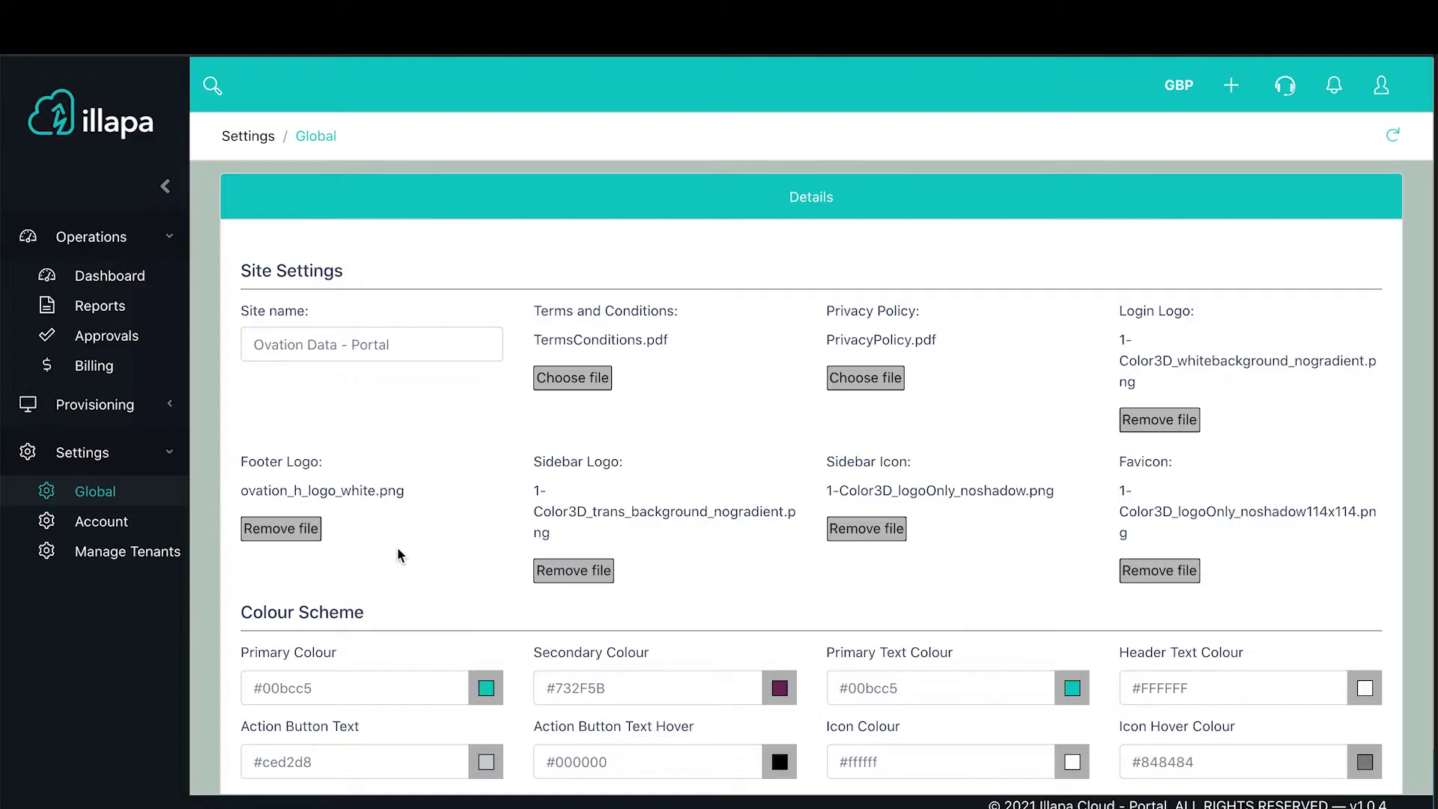
Step: Set the primary colour of the colour scheme to #056cb6
scroll(399, 555, "down", 3)
scroll(399, 555, "down", 2)
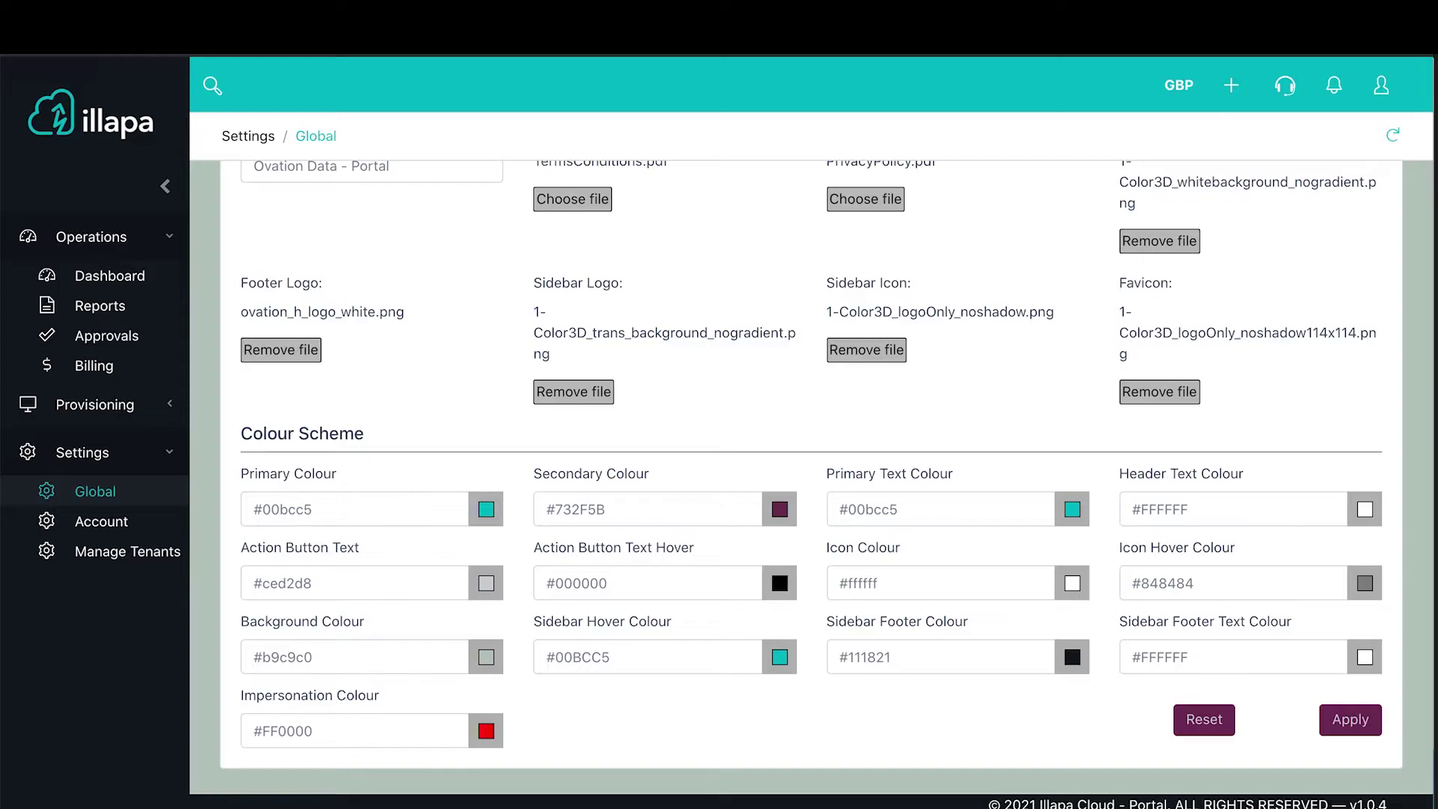
left_click(324, 509)
left_click_drag(324, 510, 263, 514)
key("BackSpace")
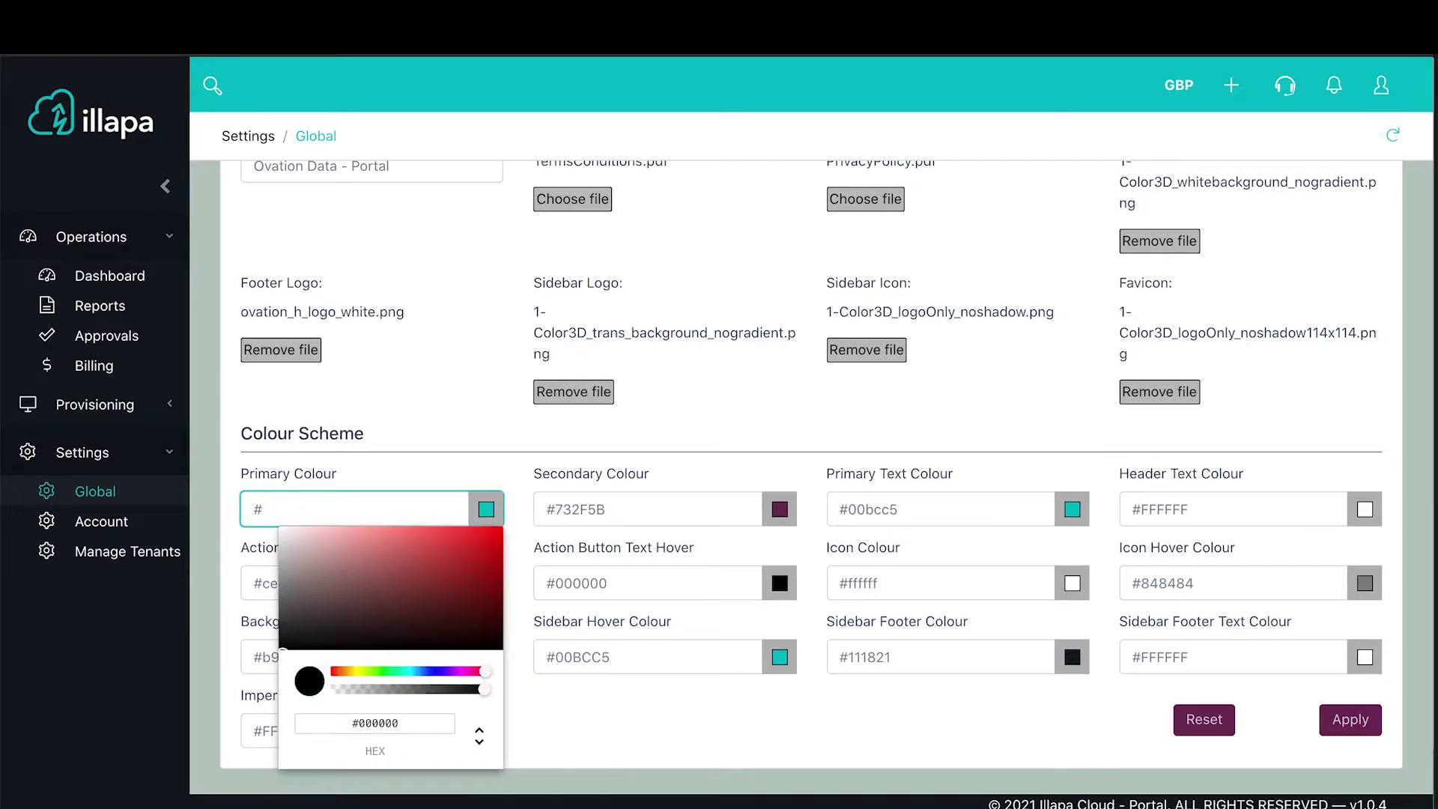
type("056")
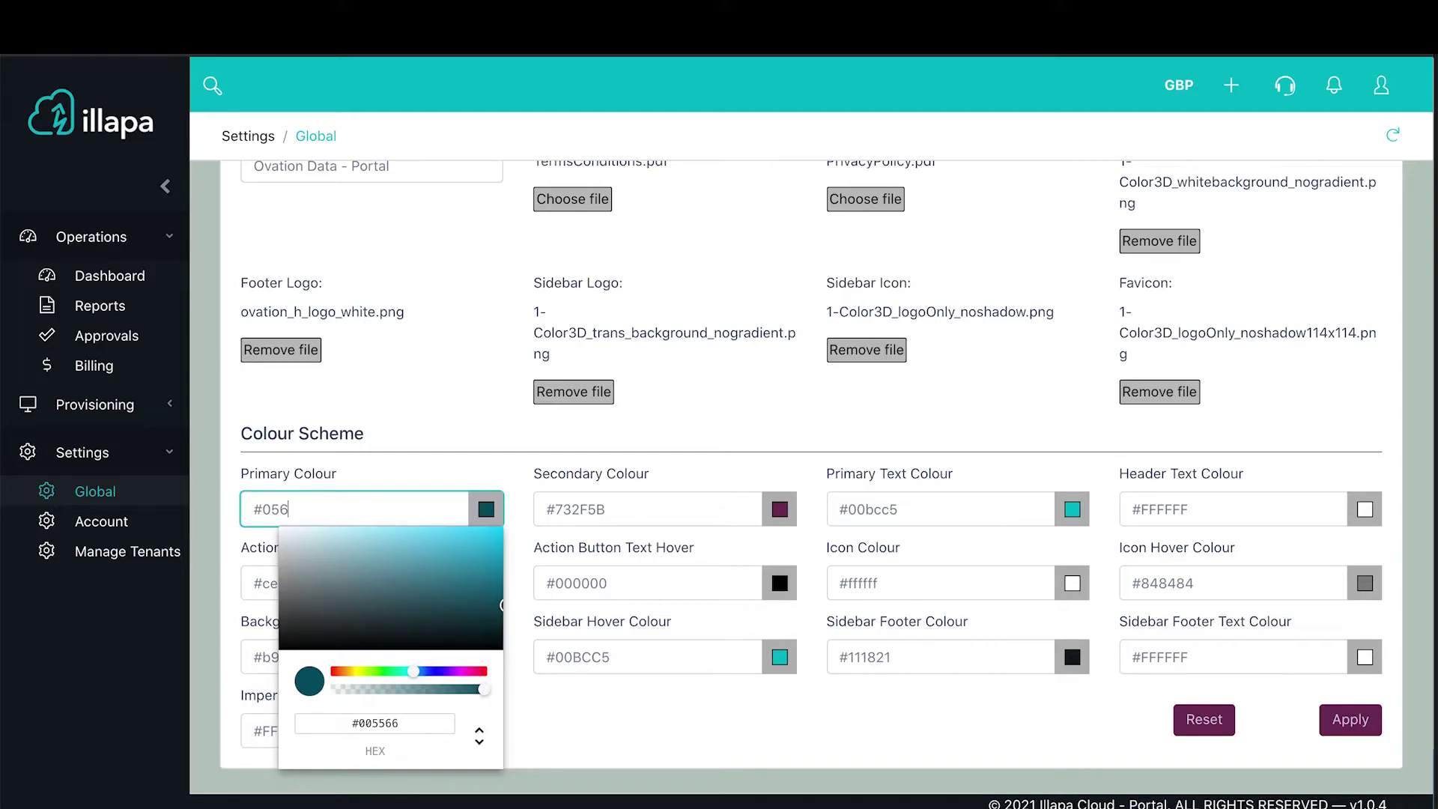
type("cb6")
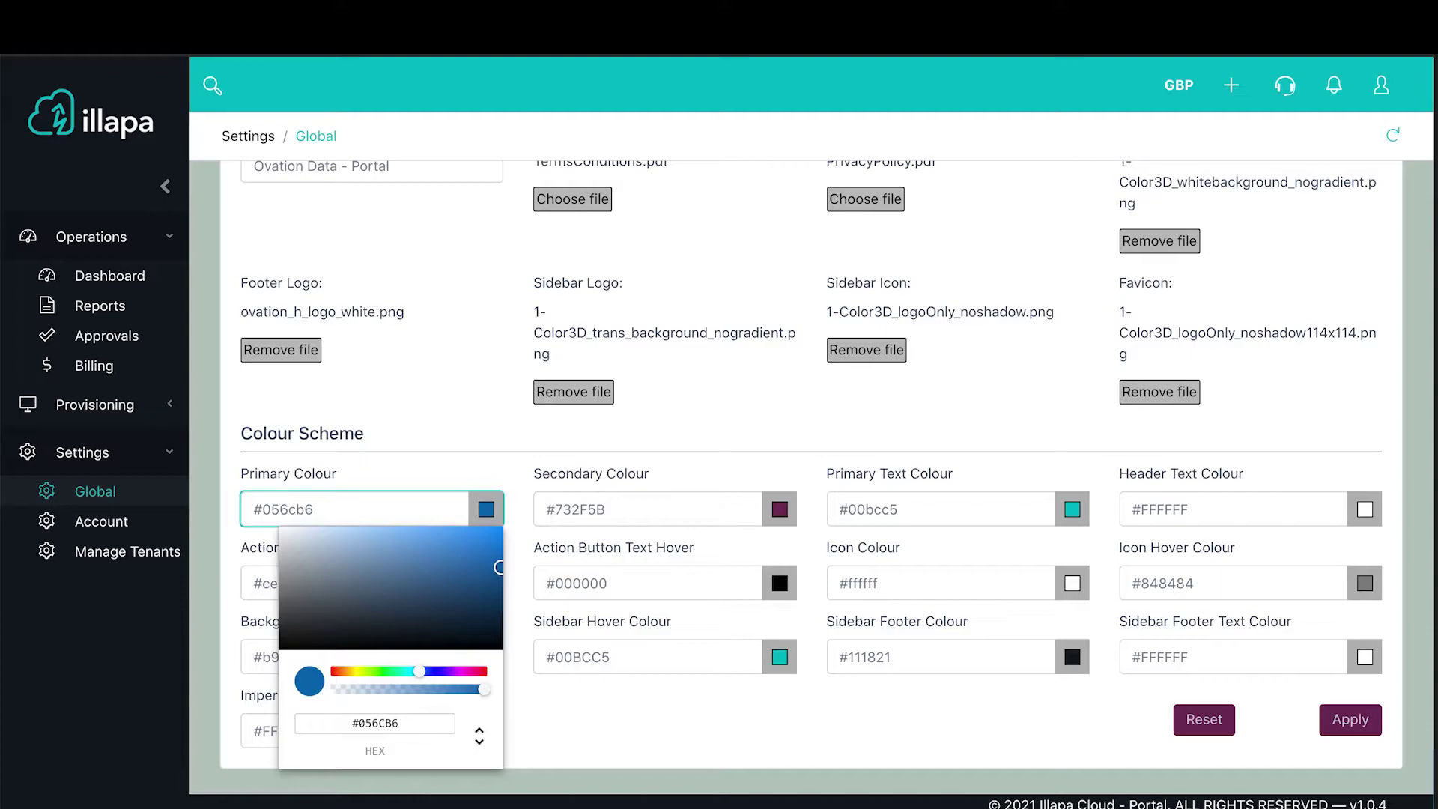
key("Tab")
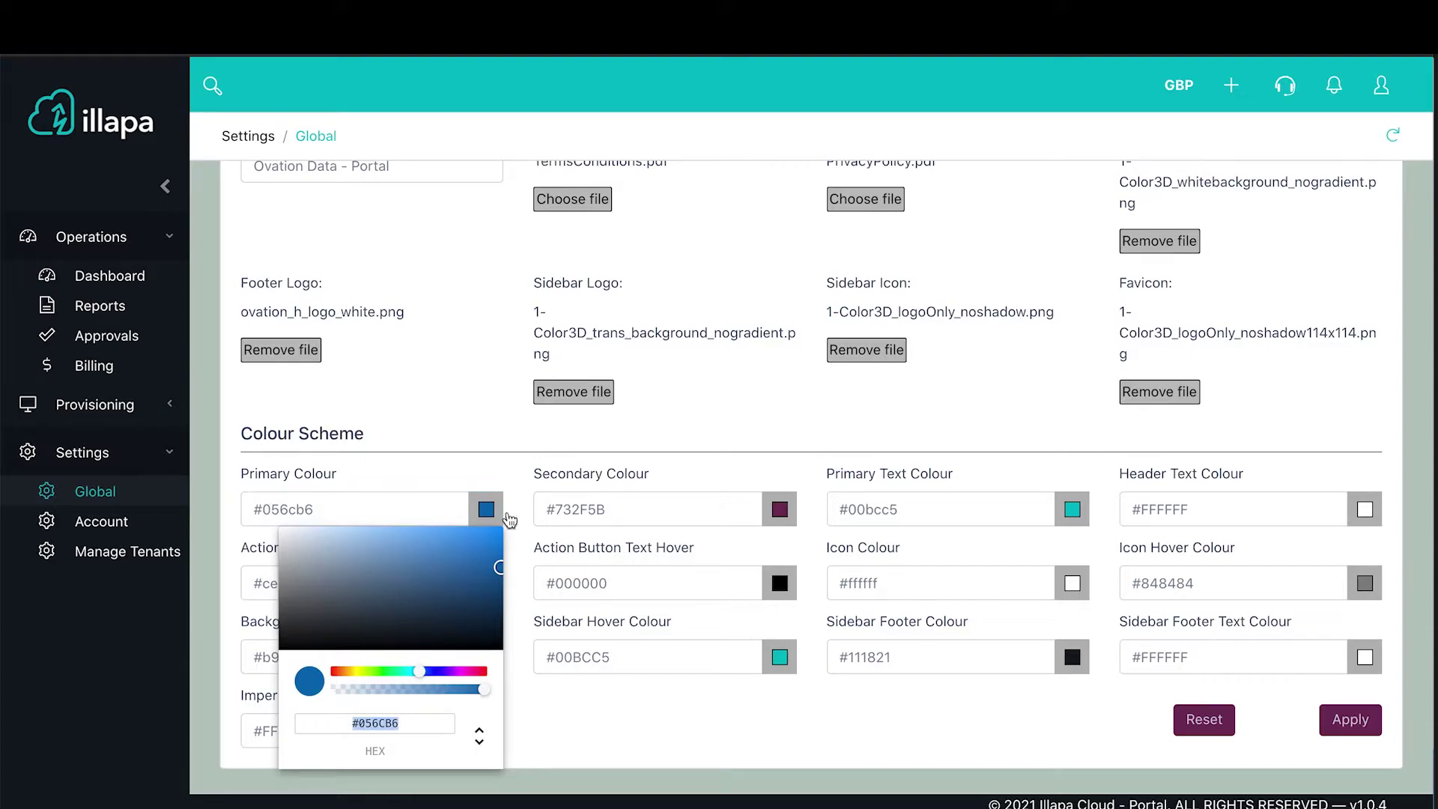
Step: Set the secondary colour of the colour scheme to #0f004e
left_click(613, 510)
key("BackSpace")
key("BackSpace")
key("BackSpace")
key("BackSpace")
key("BackSpace")
key("BackSpace")
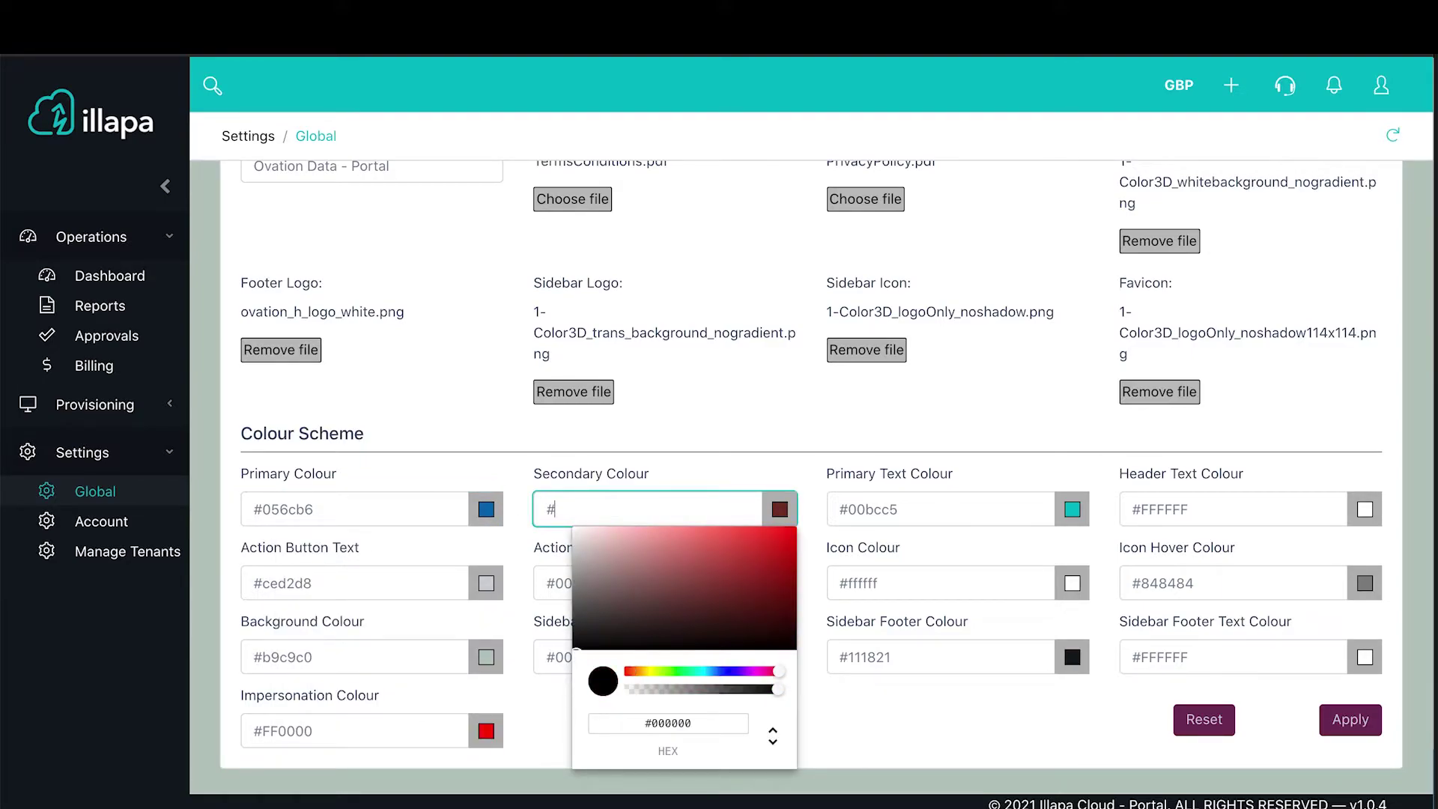
type("0f00")
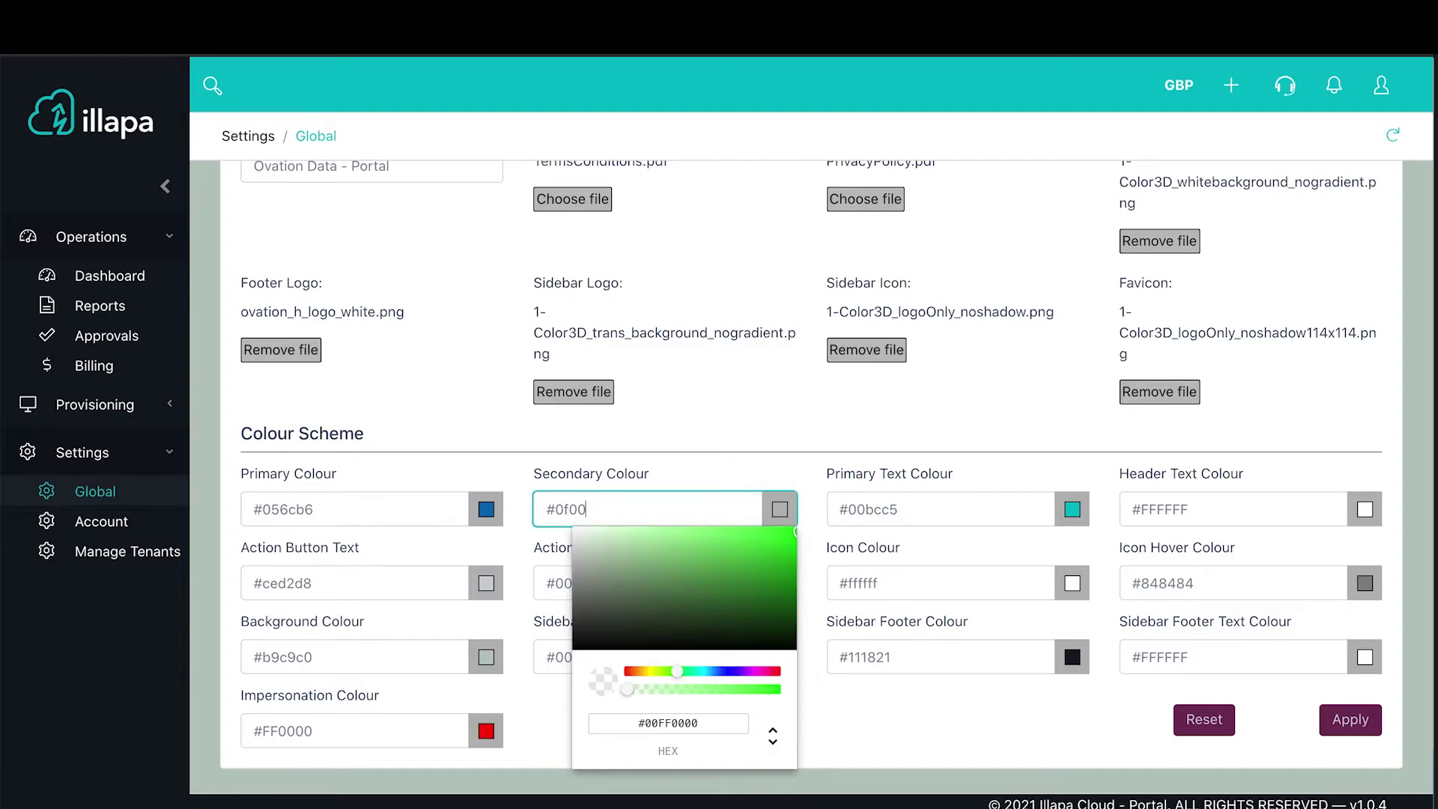
type("4e")
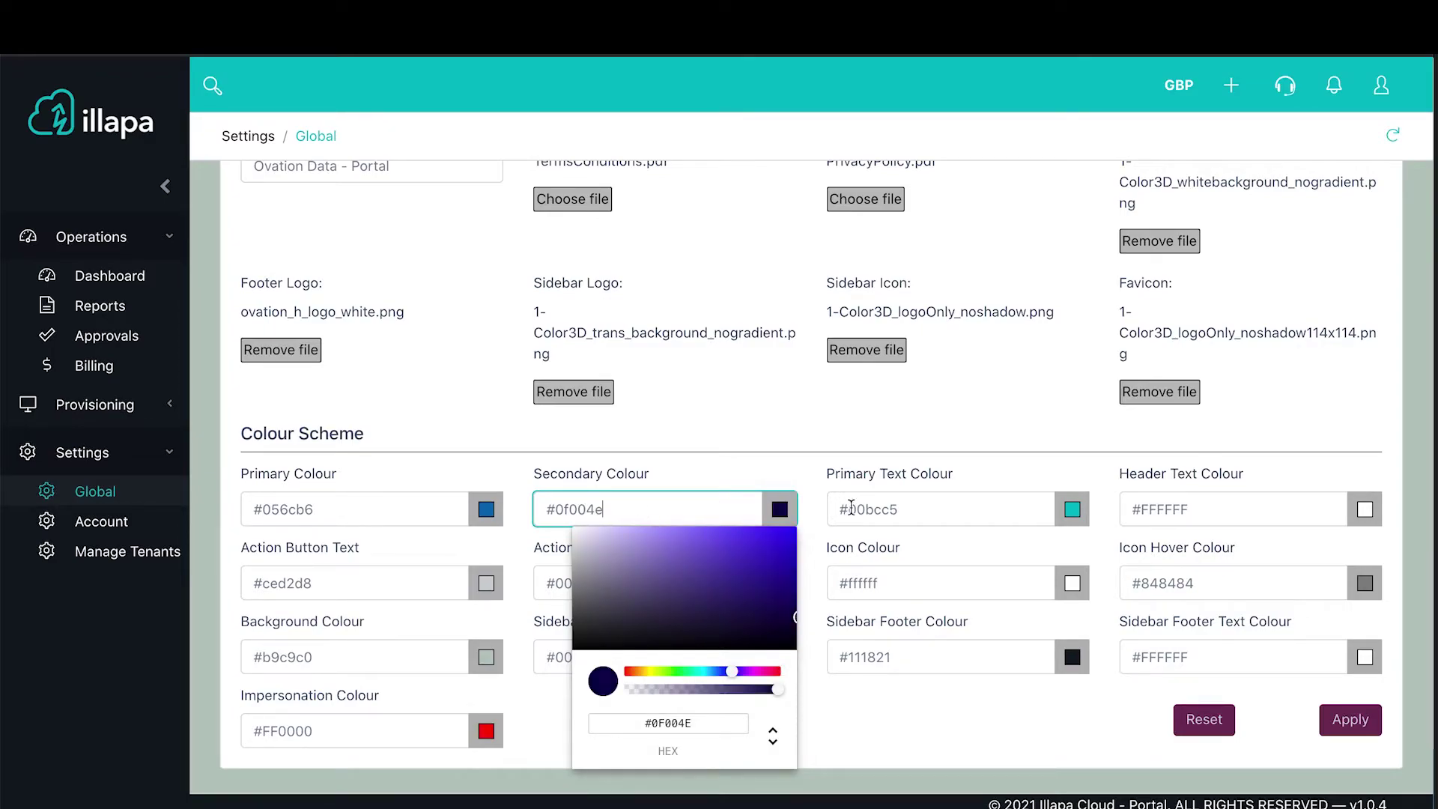
Step: Copy the primary colour value #056cb6 into the primary text colour
left_click(909, 509)
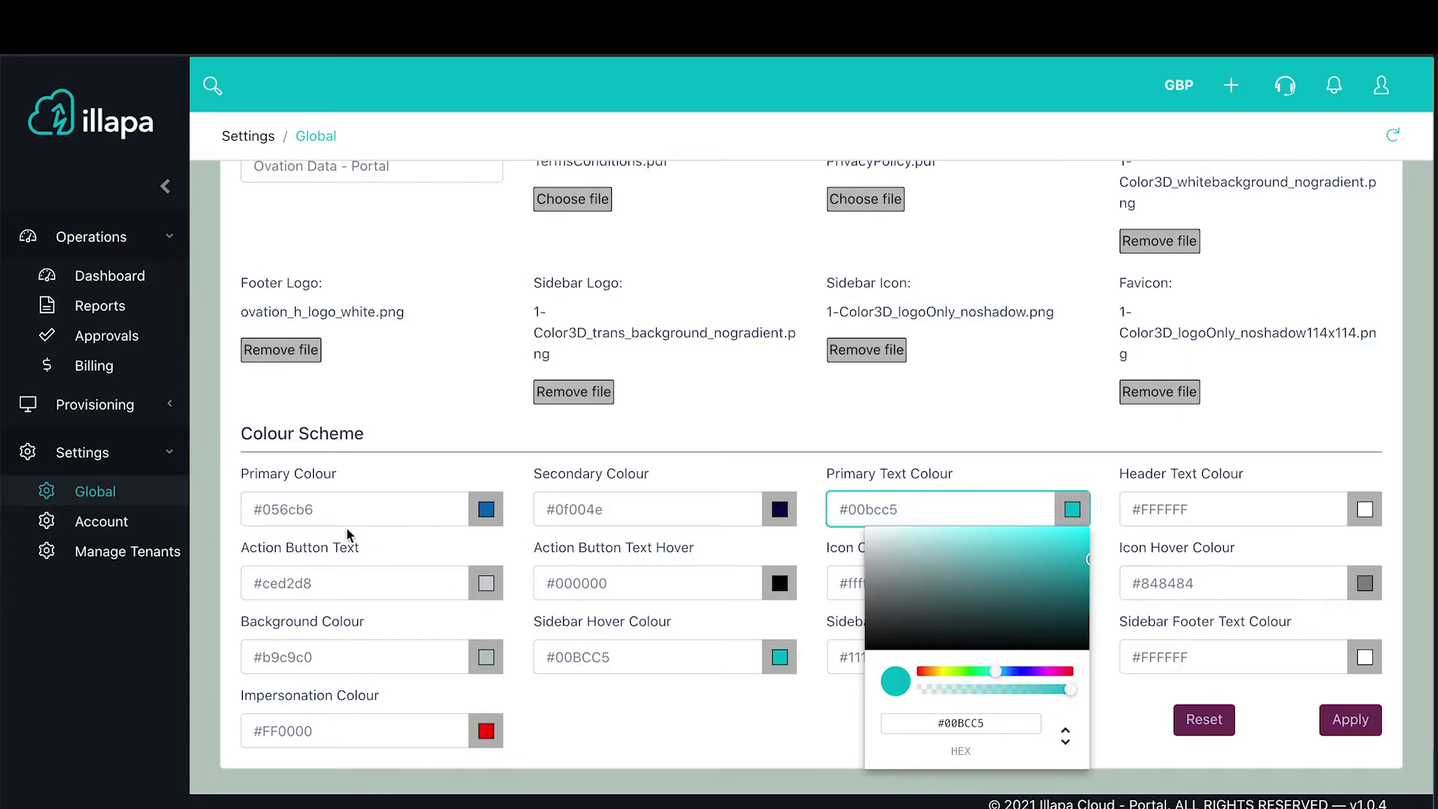
left_click_drag(328, 512, 253, 510)
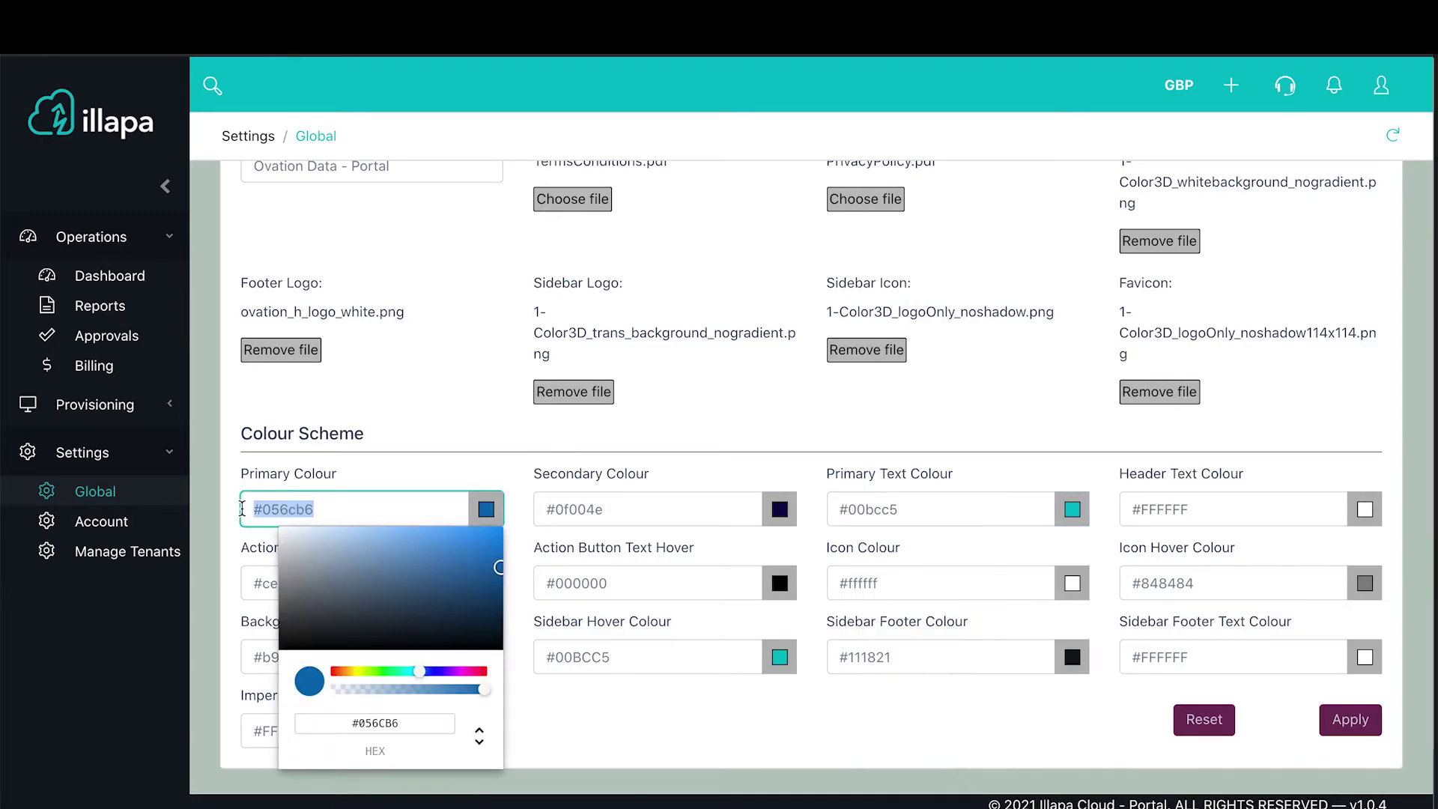
right_click(283, 510)
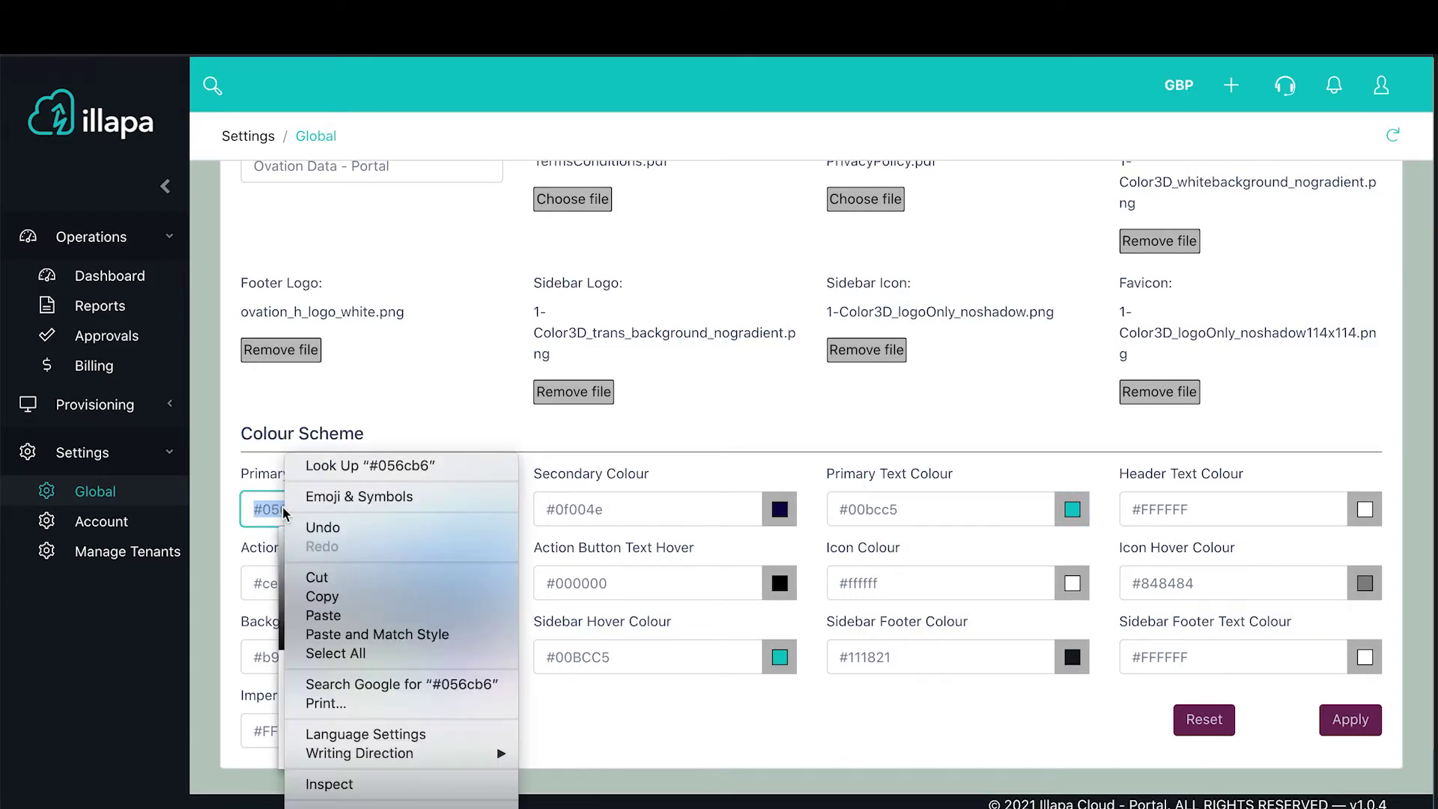
left_click(332, 599)
left_click_drag(933, 500, 828, 509)
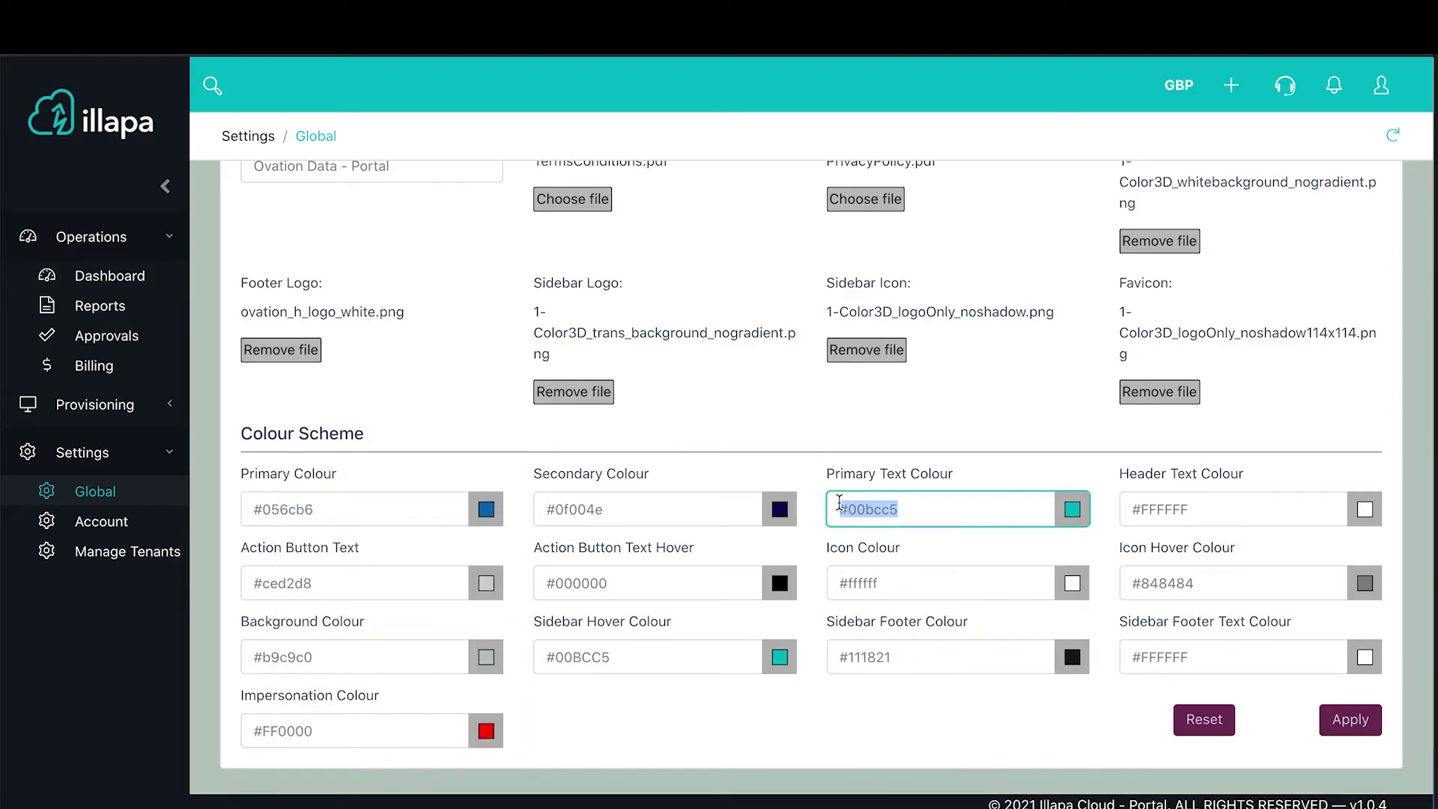
right_click(858, 516)
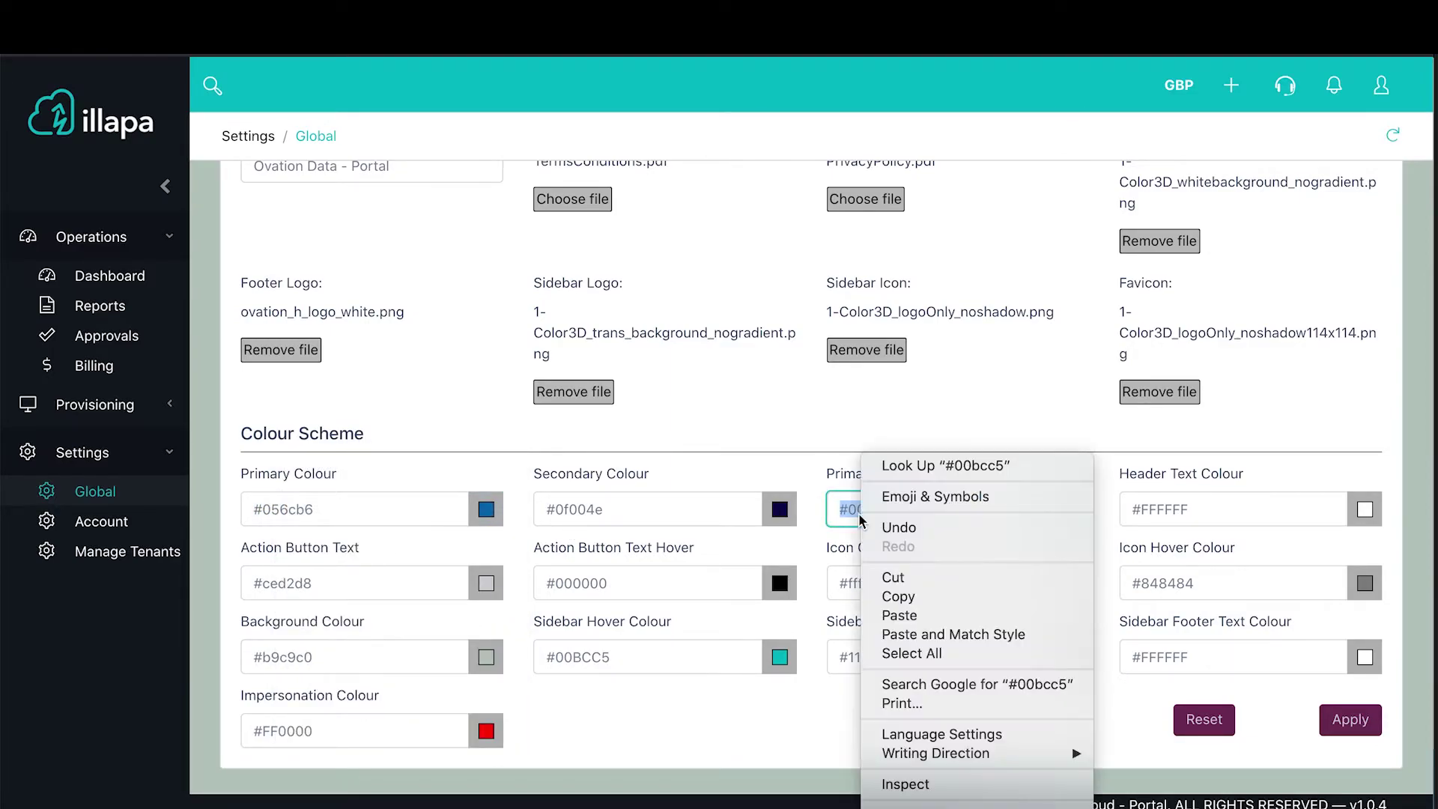
left_click(908, 617)
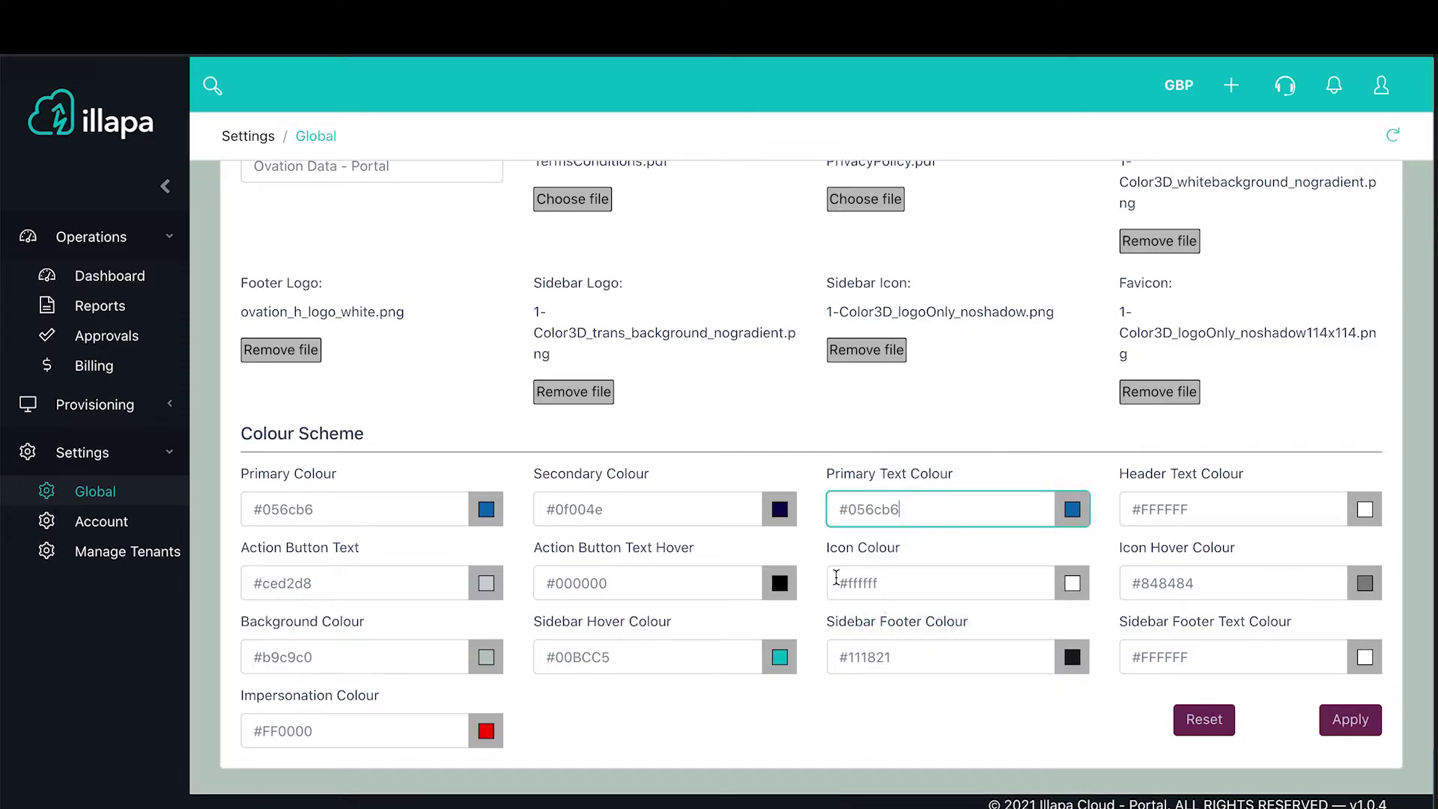
Step: Set the header text colour of the colour scheme to #a4f7f4
left_click(1215, 509)
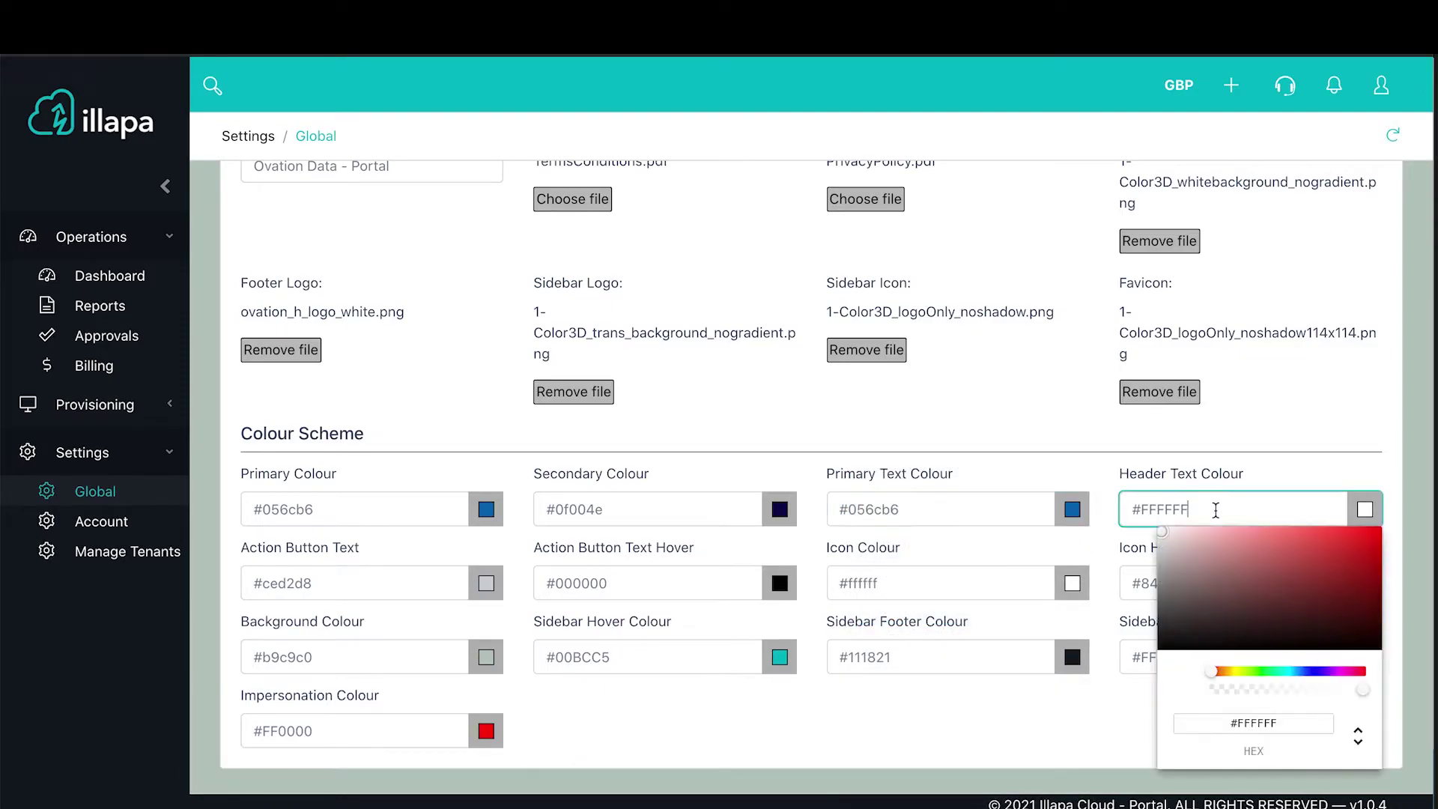
key("BackSpace")
key("BackSpace")
key("BackSpace")
key("BackSpace")
key("BackSpace")
key("BackSpace")
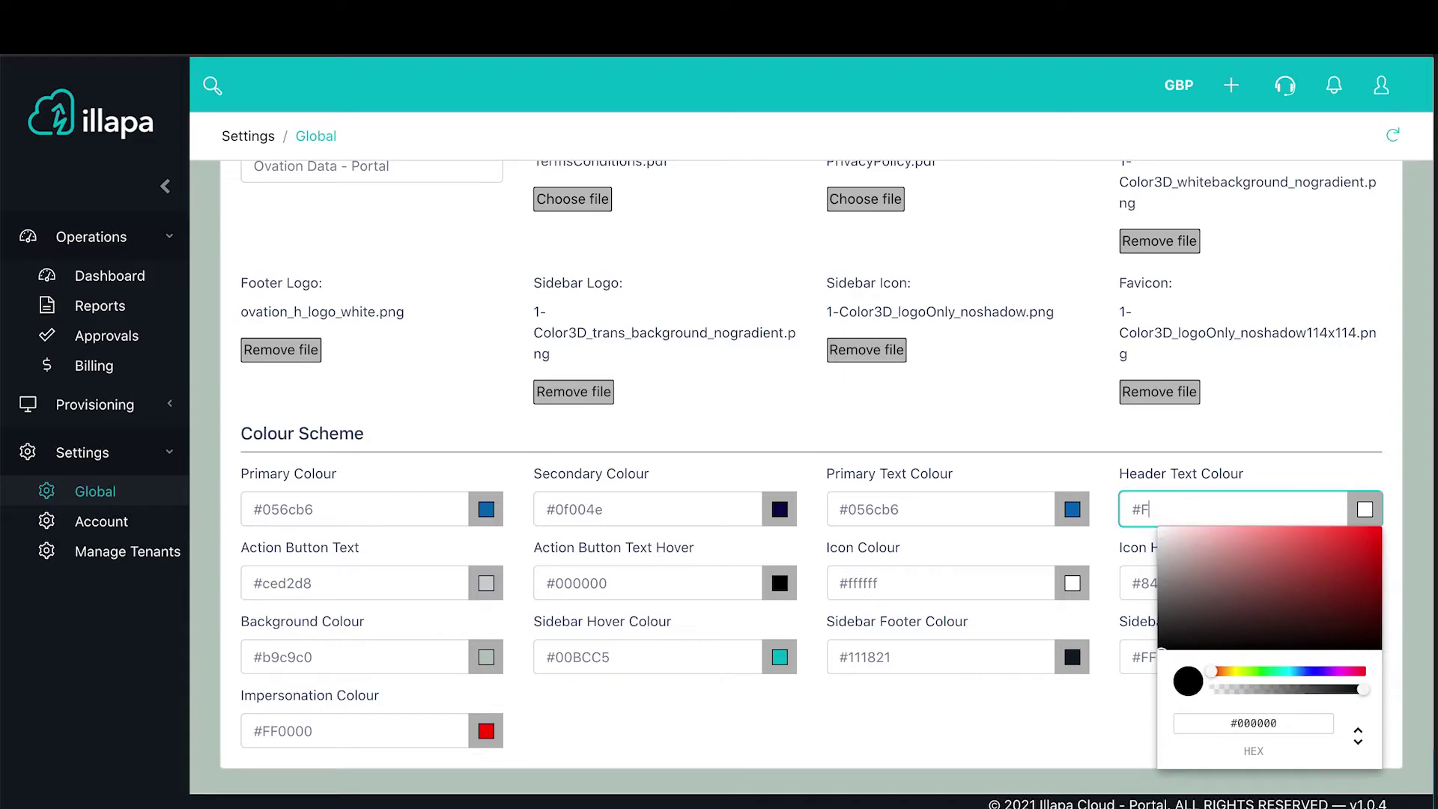
type("a4f7")
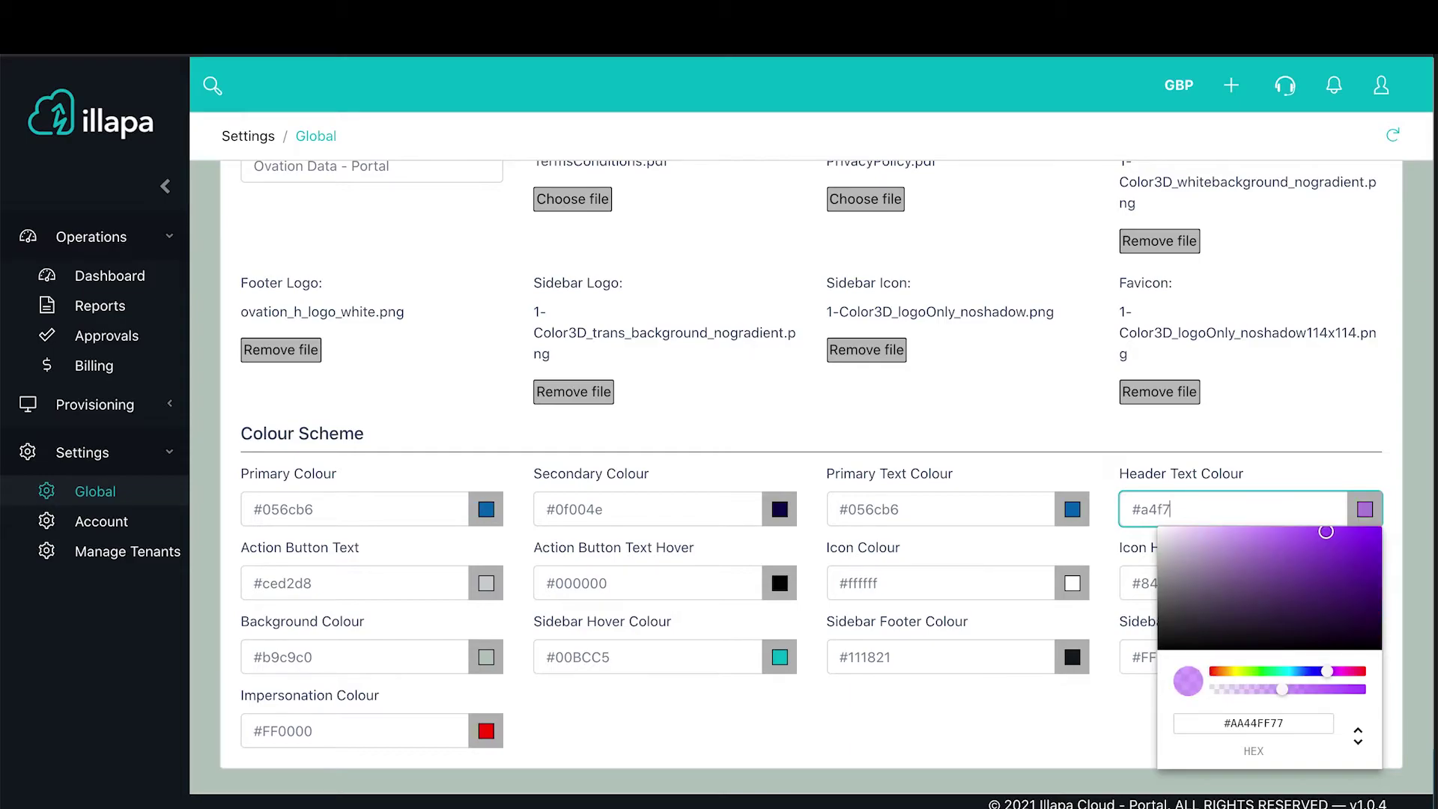
type("f4")
key("Tab")
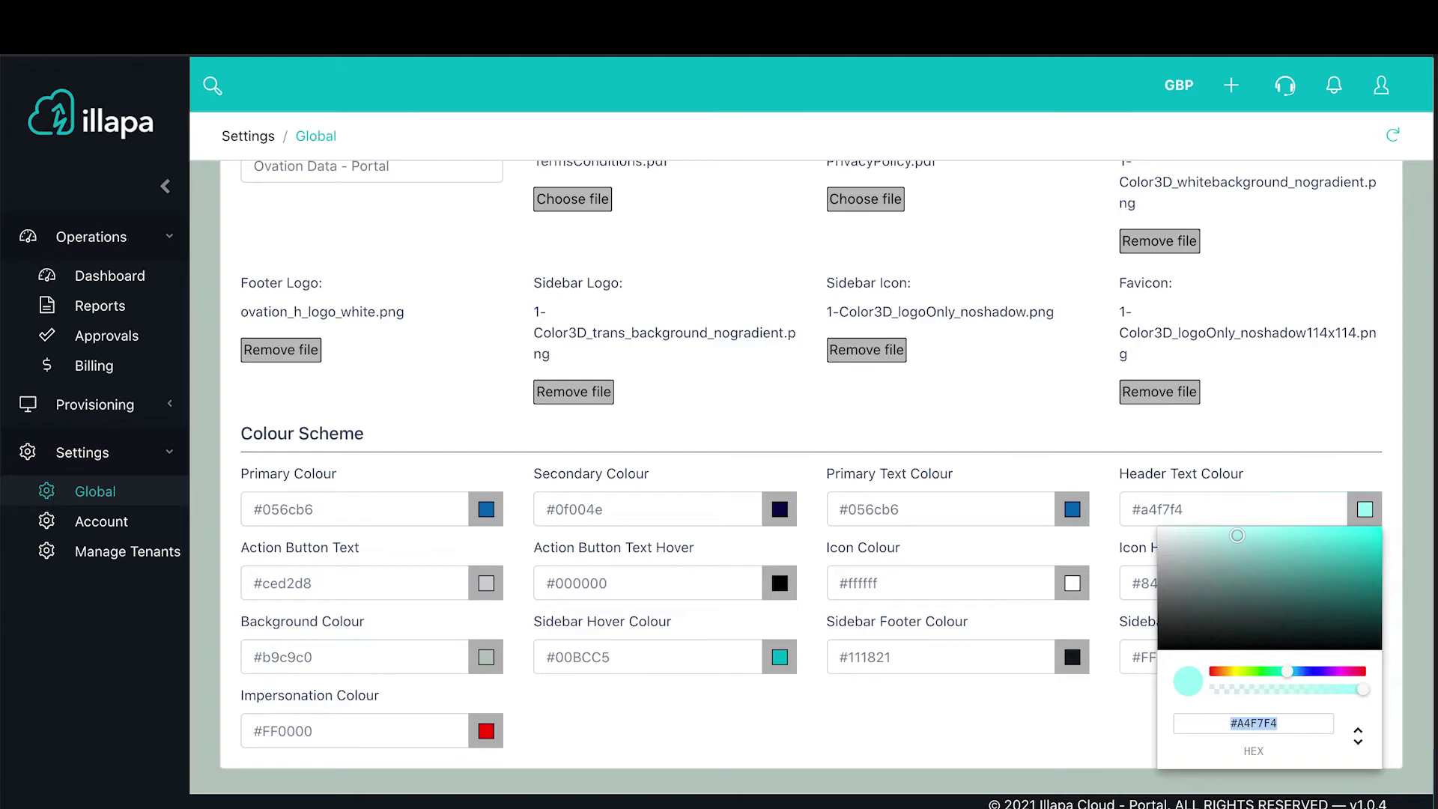
left_click(320, 575)
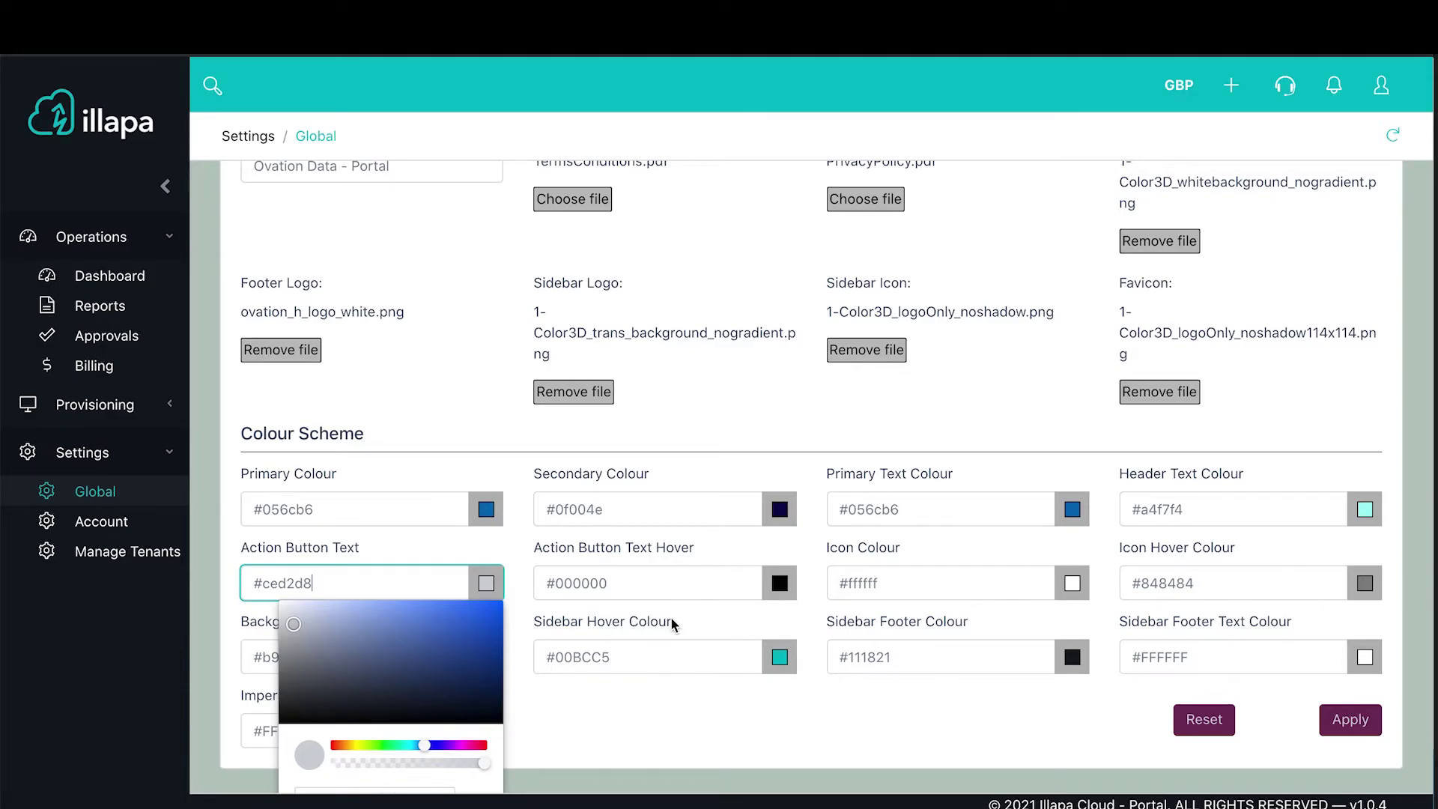
left_click(596, 734)
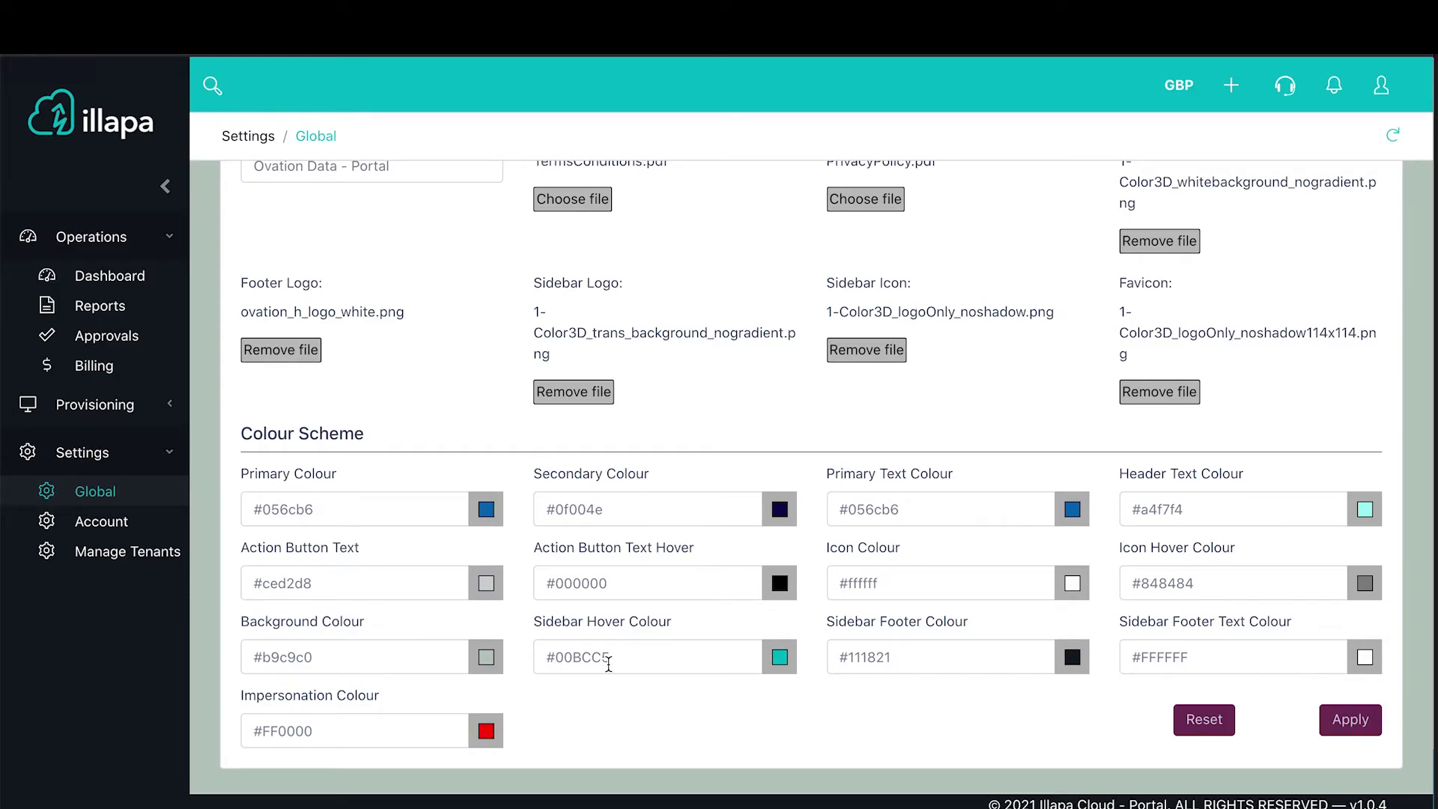
Step: Copy the header text colour value #a4f7f4 into the sidebar hover colour
left_click(1194, 509)
left_click_drag(1194, 509, 1132, 509)
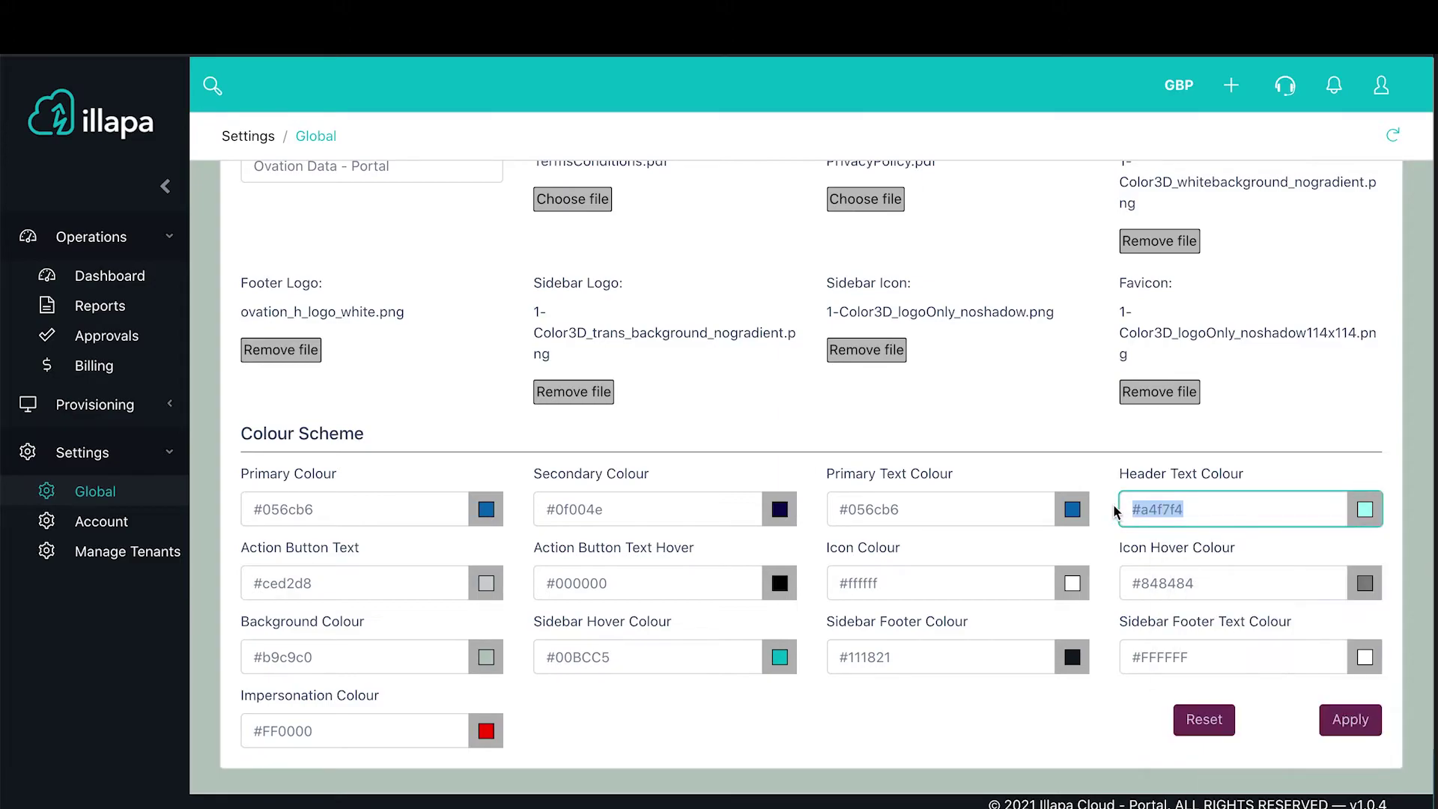
right_click(1142, 509)
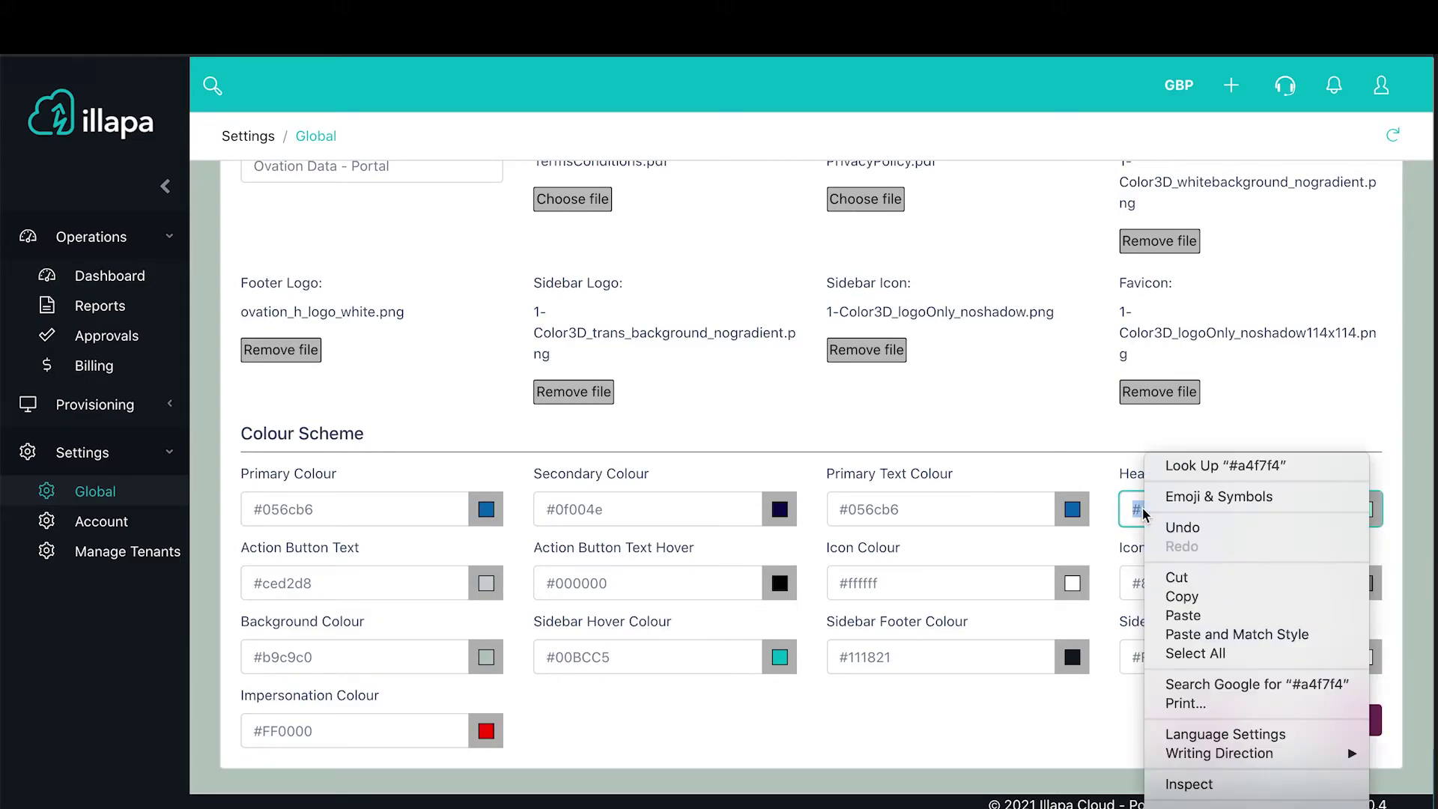
left_click(1178, 596)
left_click(636, 656)
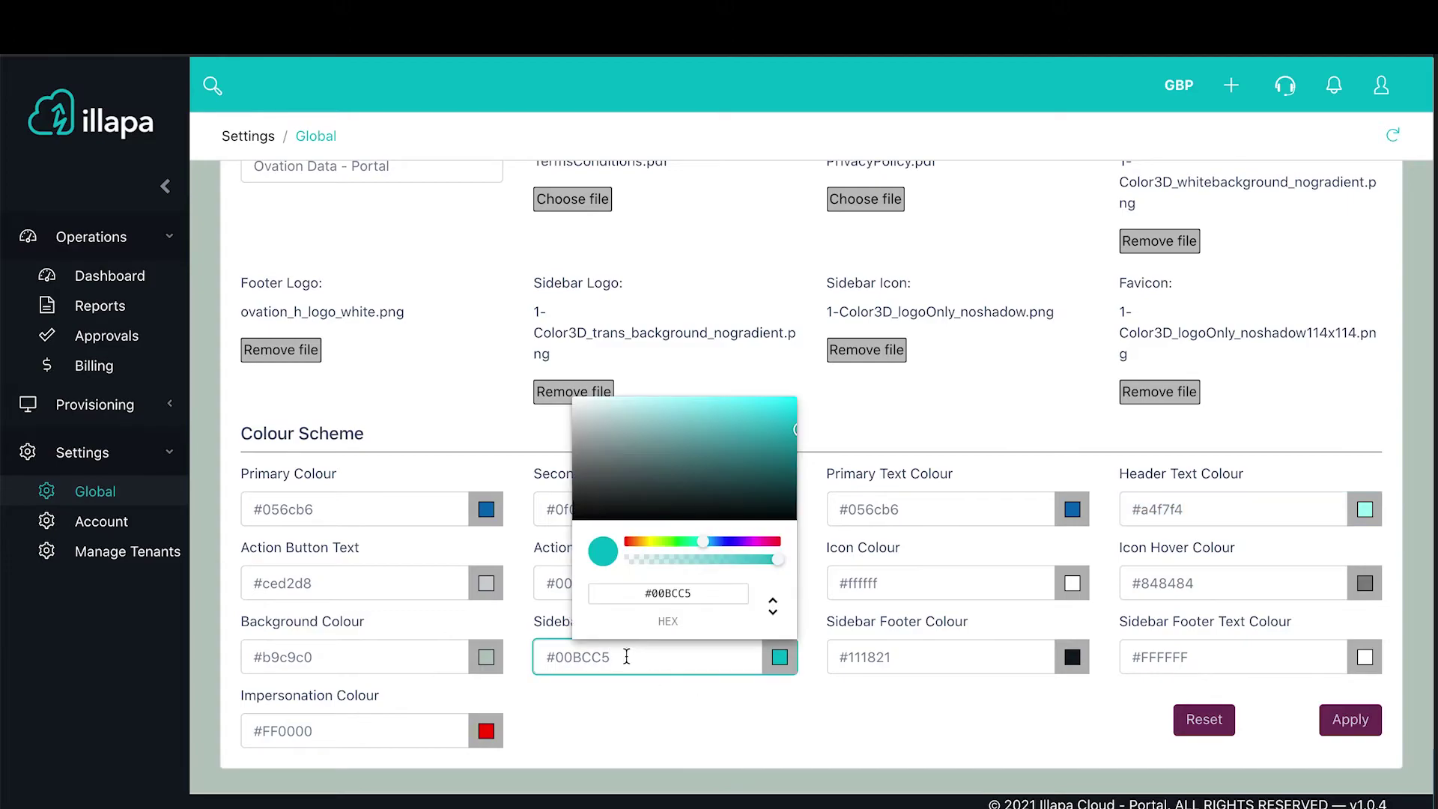
left_click_drag(627, 657, 537, 657)
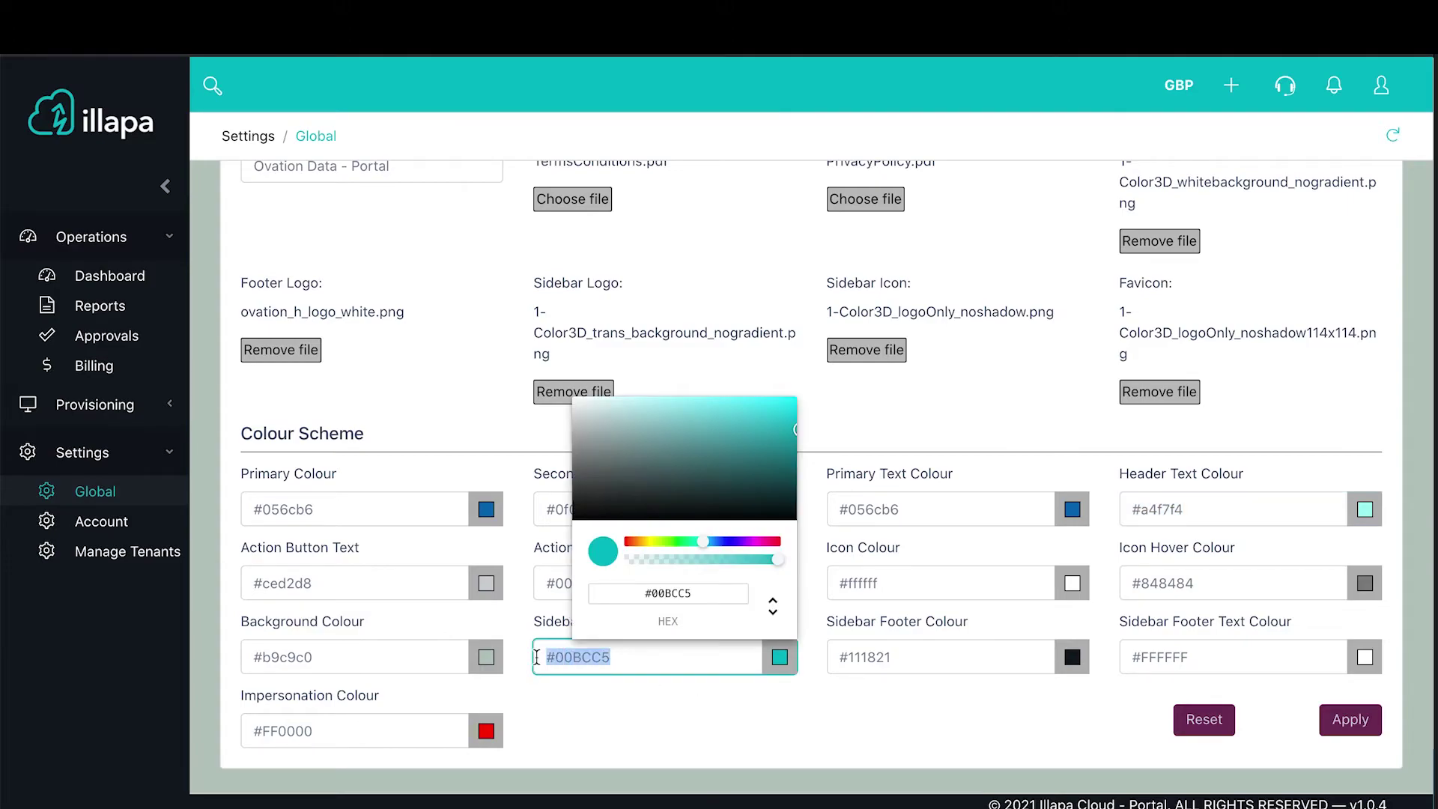
right_click(575, 657)
left_click(615, 616)
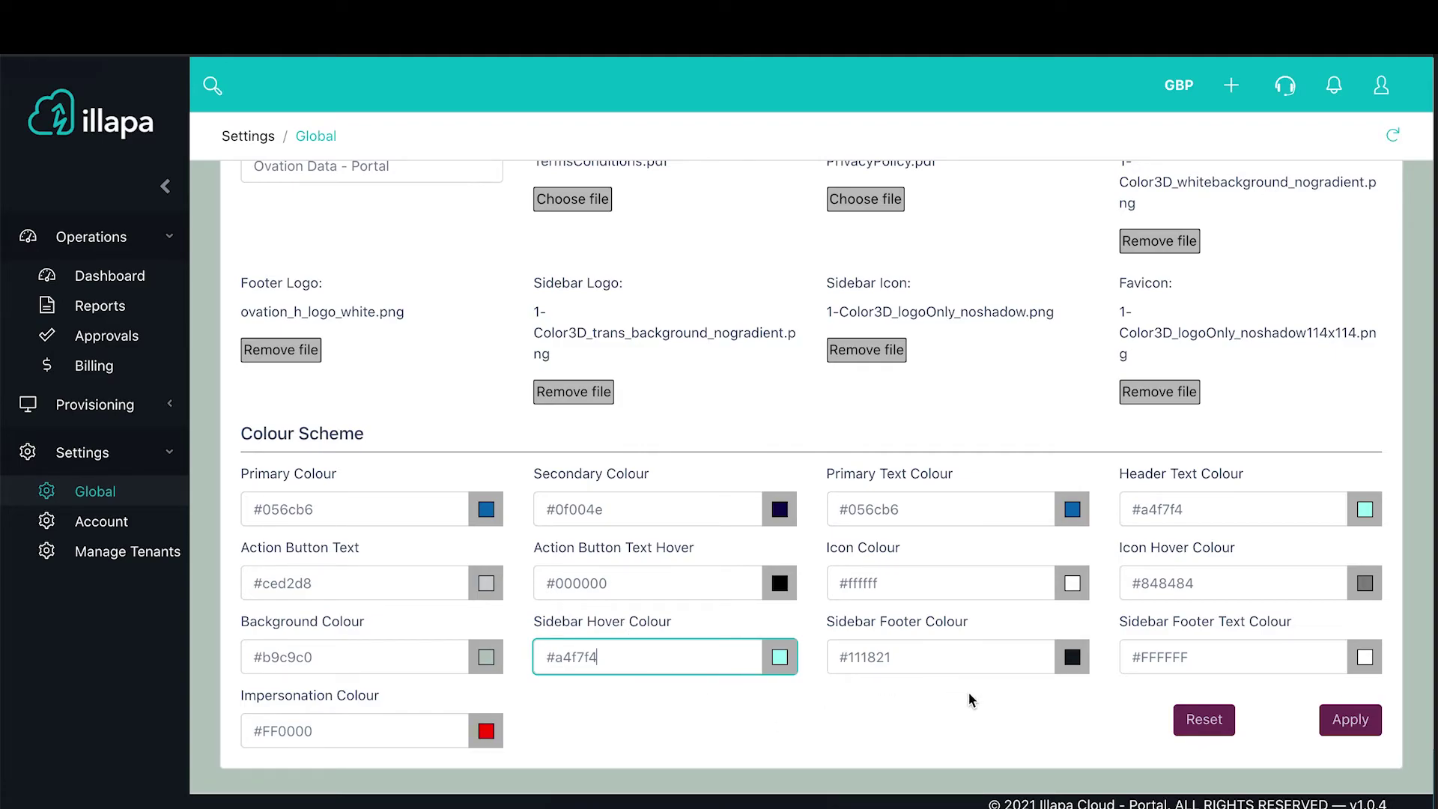
left_click(631, 744)
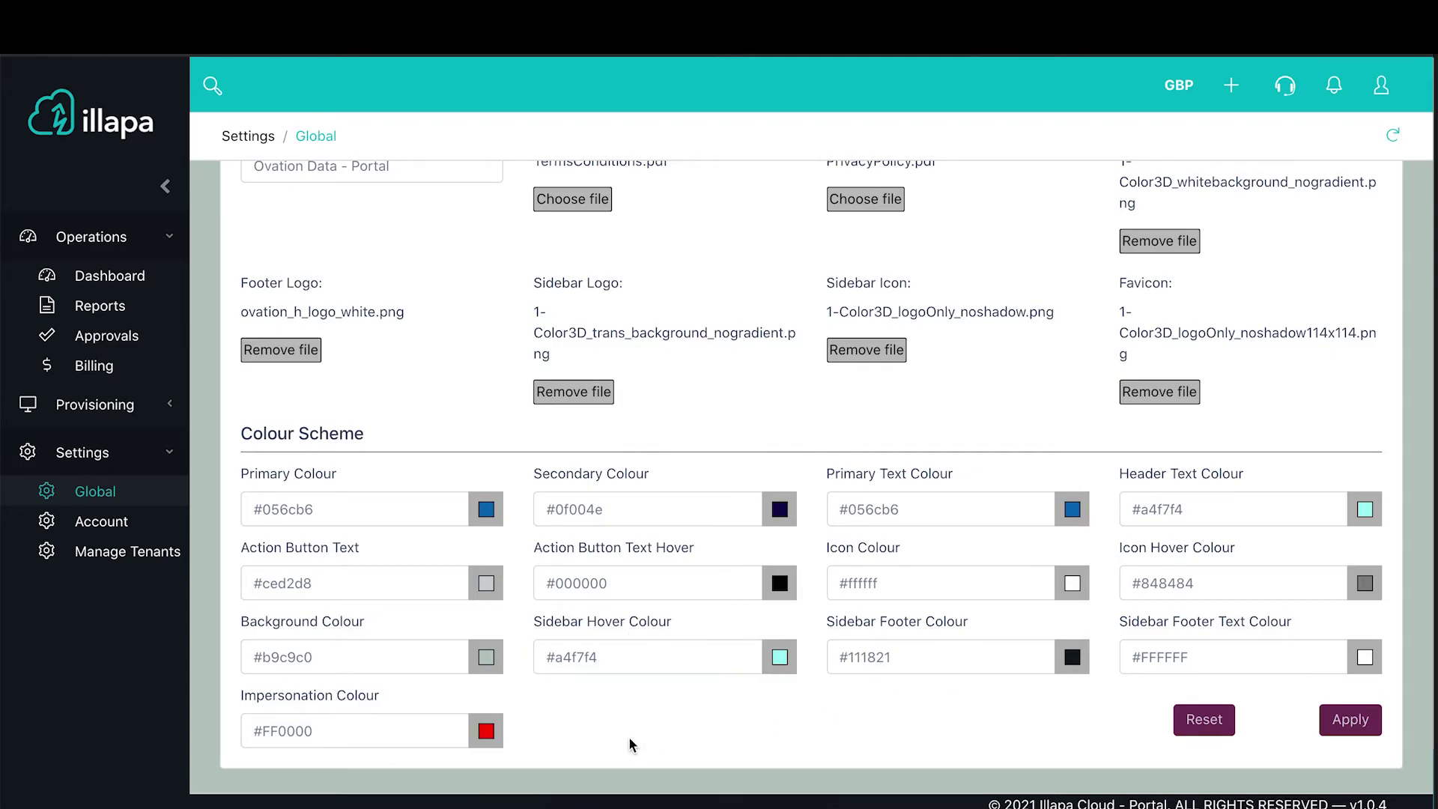
Step: Apply the updated global settings and reload the portal page
left_click(1351, 721)
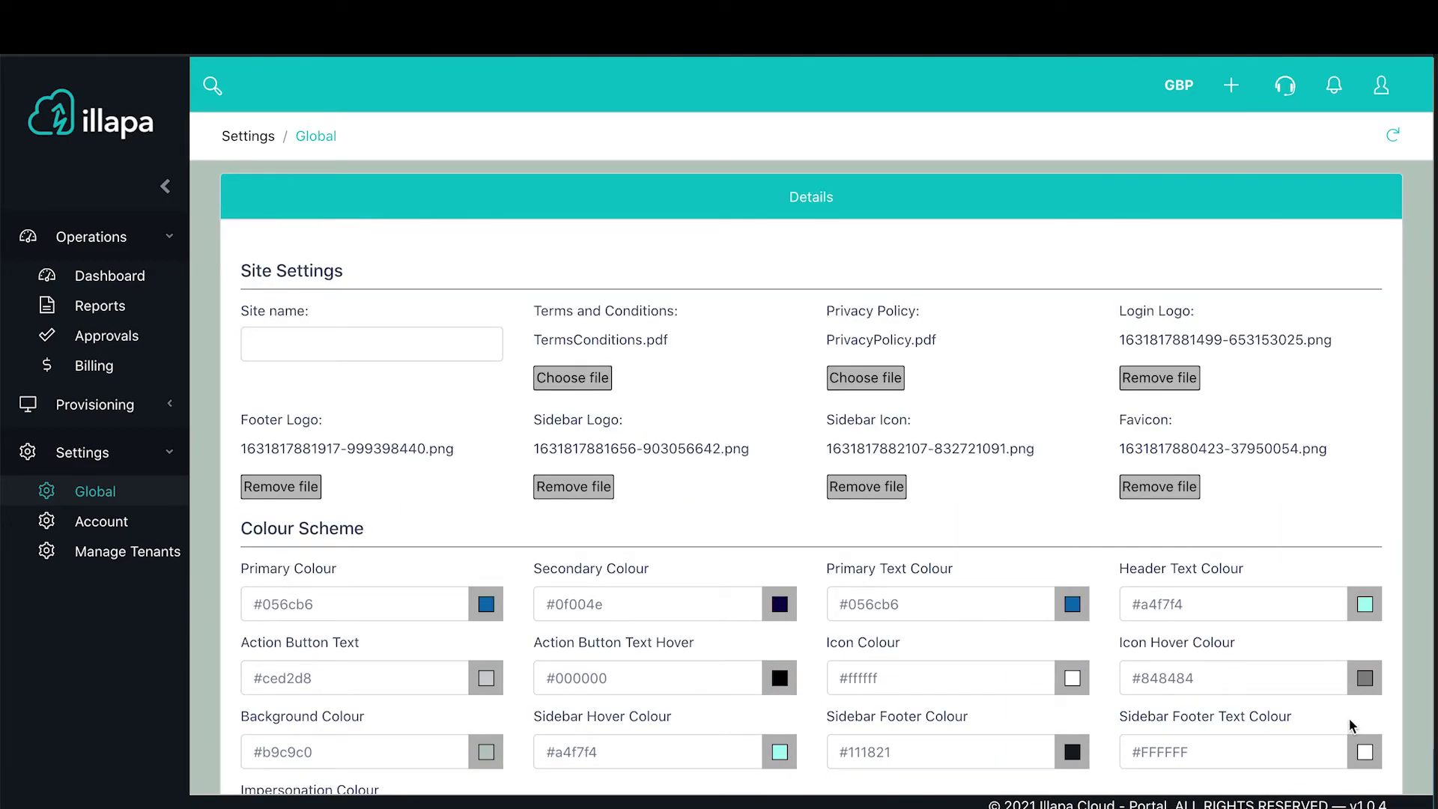
key("F5")
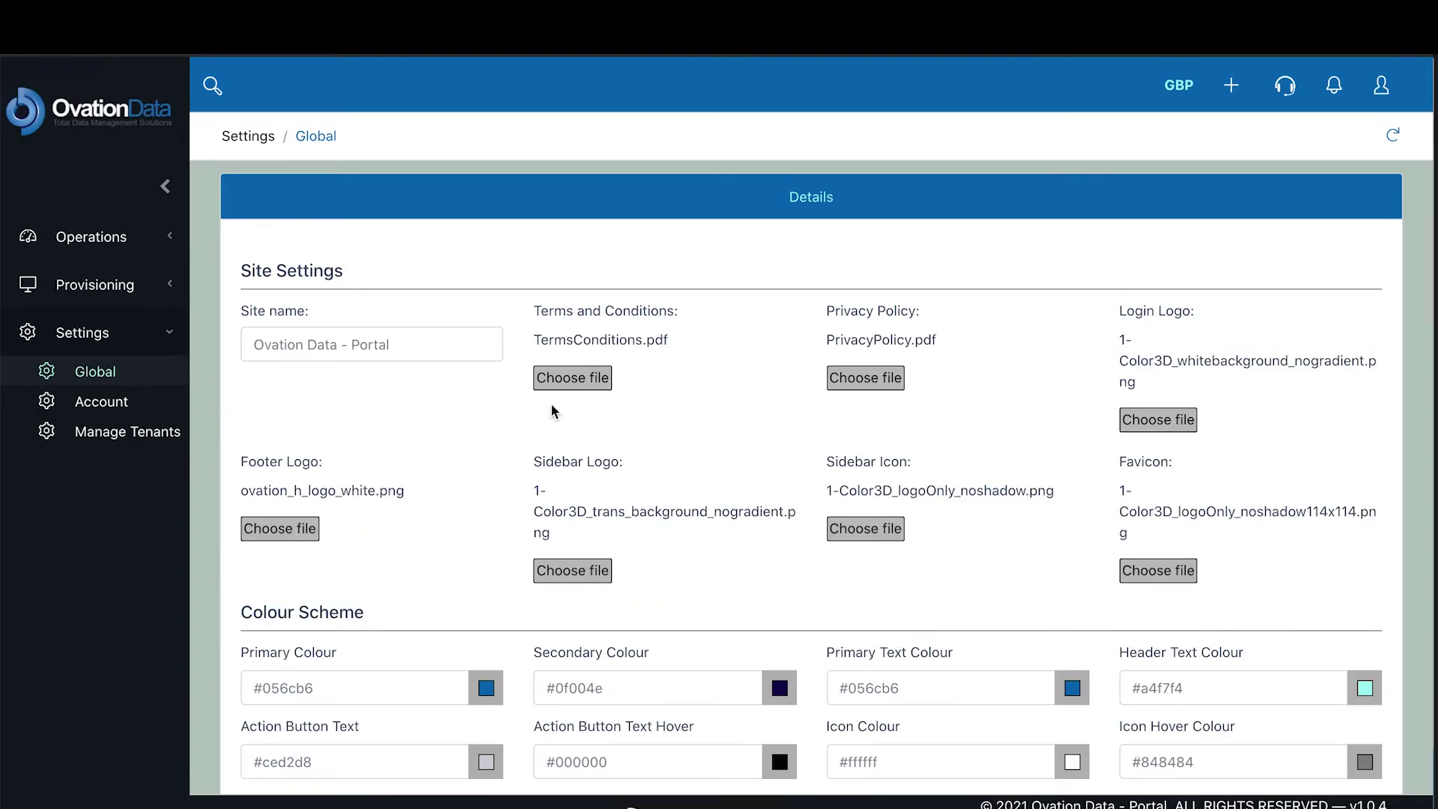
Step: Collapse and re-expand the sidebar to check its icon and logo, and look over the rebranded settings page
left_click(166, 188)
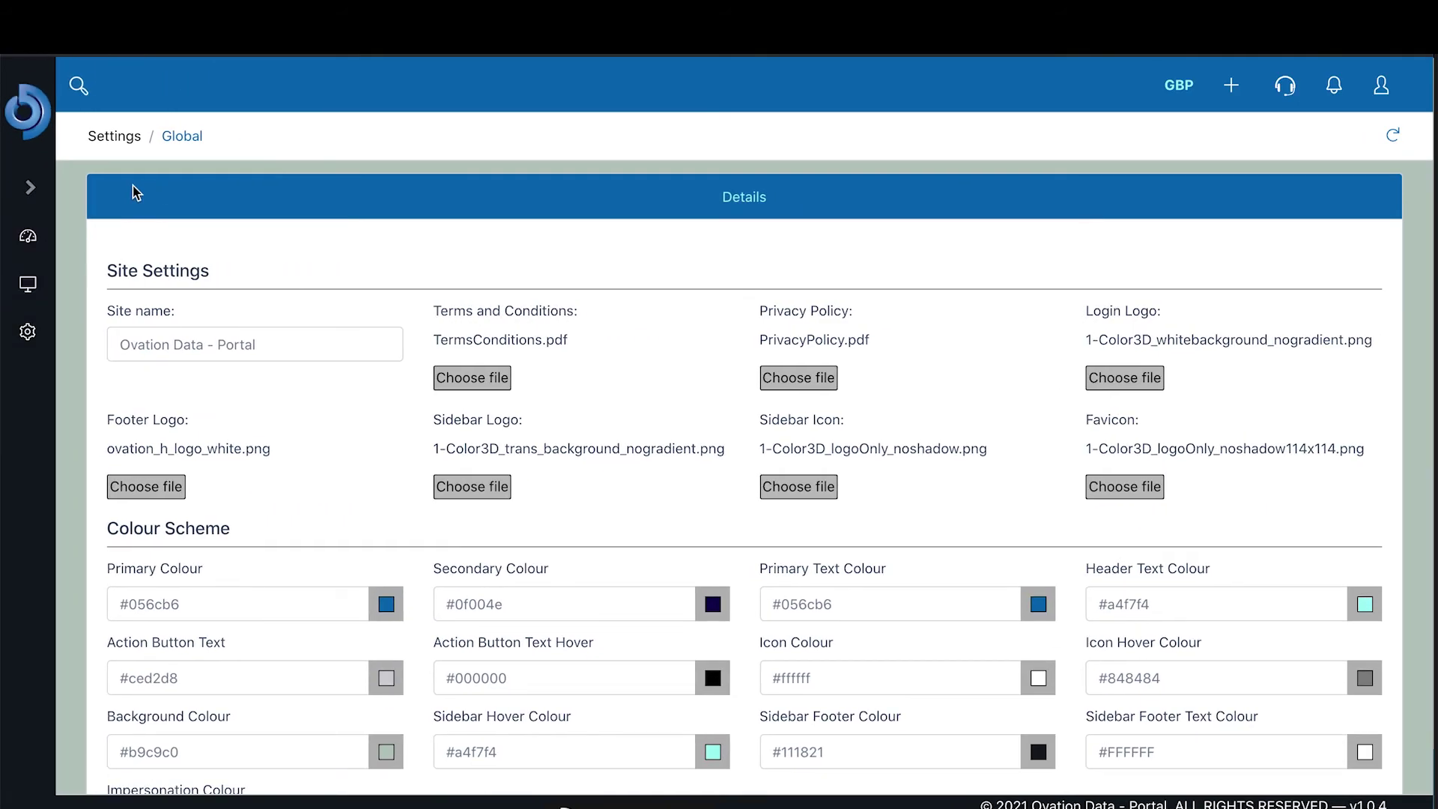
left_click(30, 186)
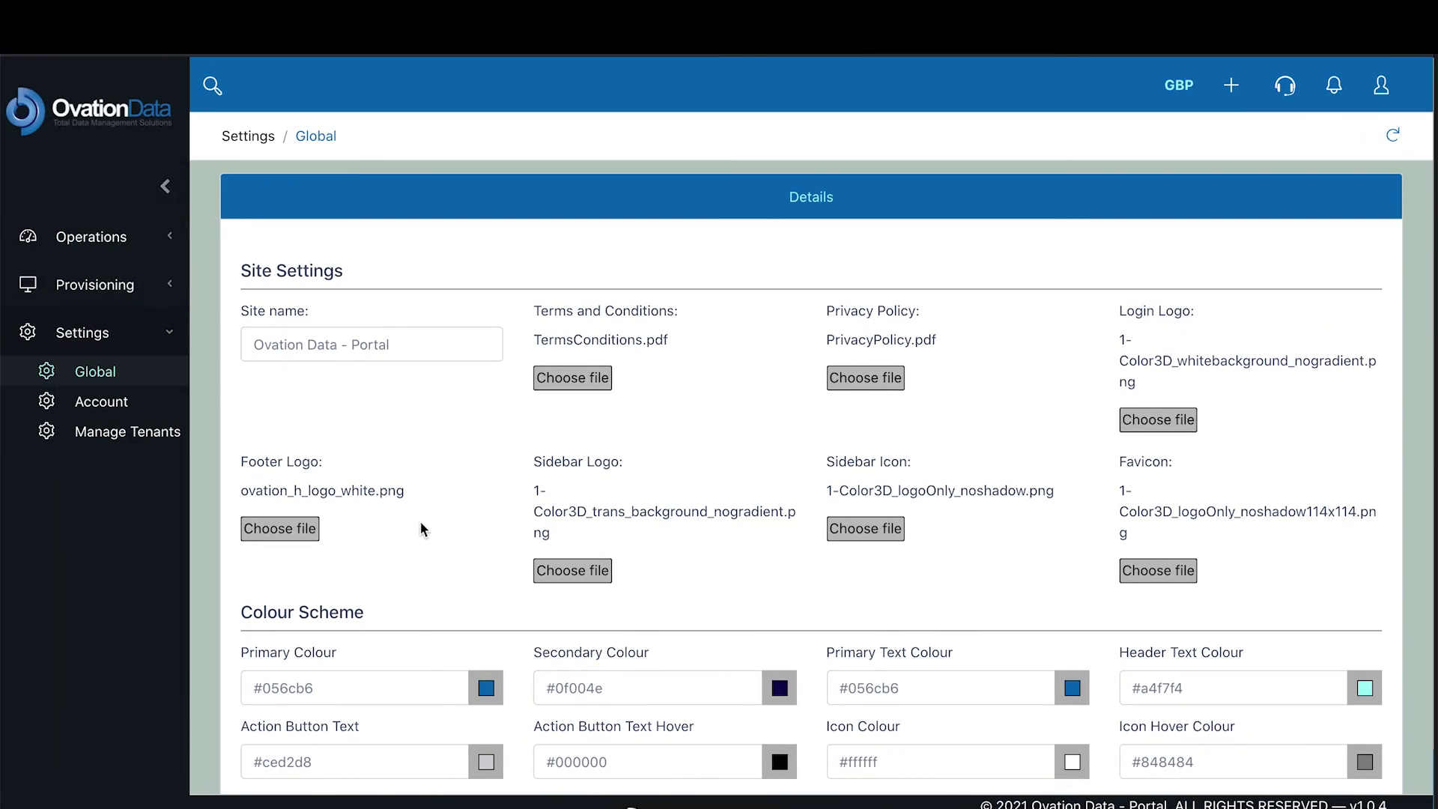
scroll(420, 523, "down", 3)
scroll(420, 523, "up", 3)
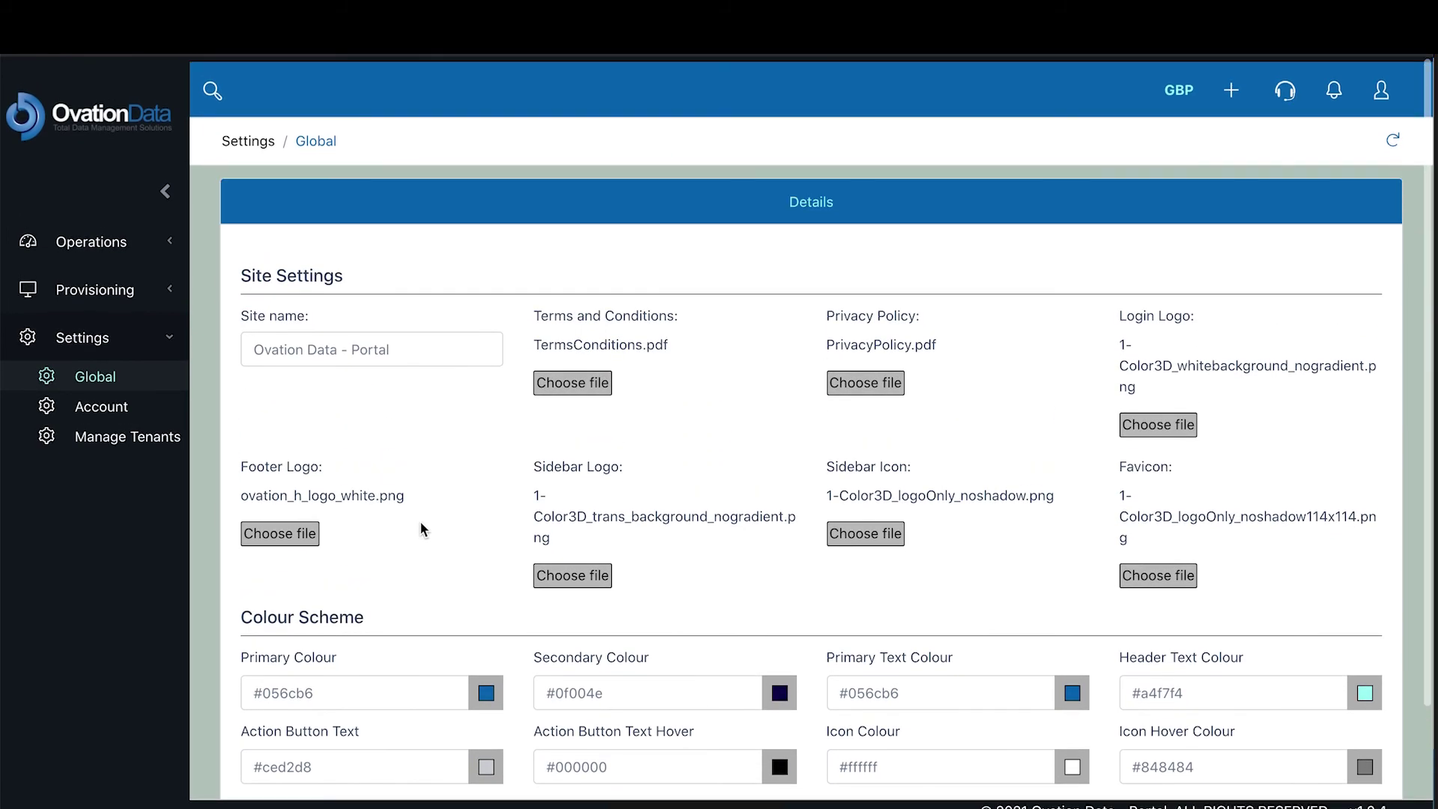
Step: Log out of the portal to bring up the rebranded login page
left_click(1382, 86)
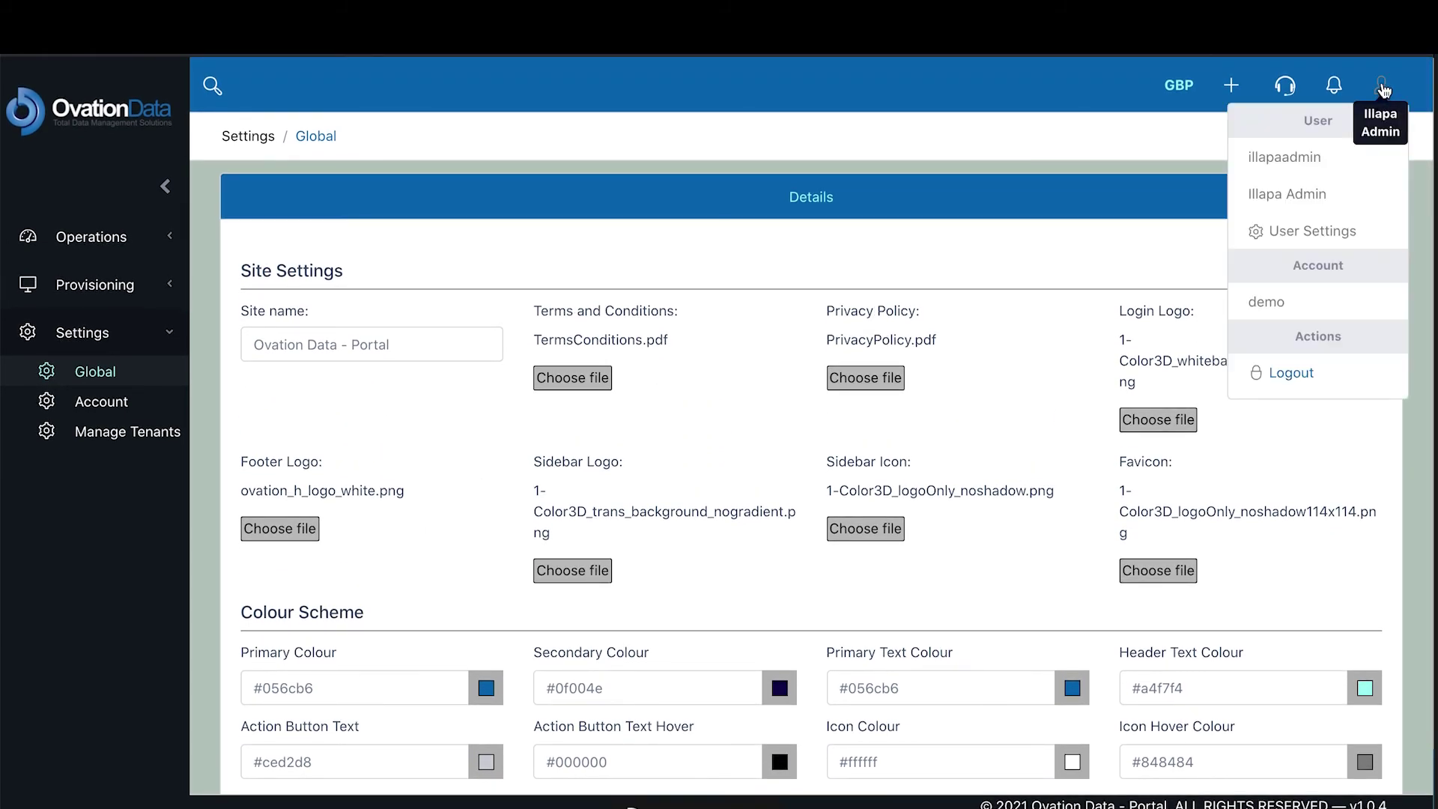
left_click(1288, 374)
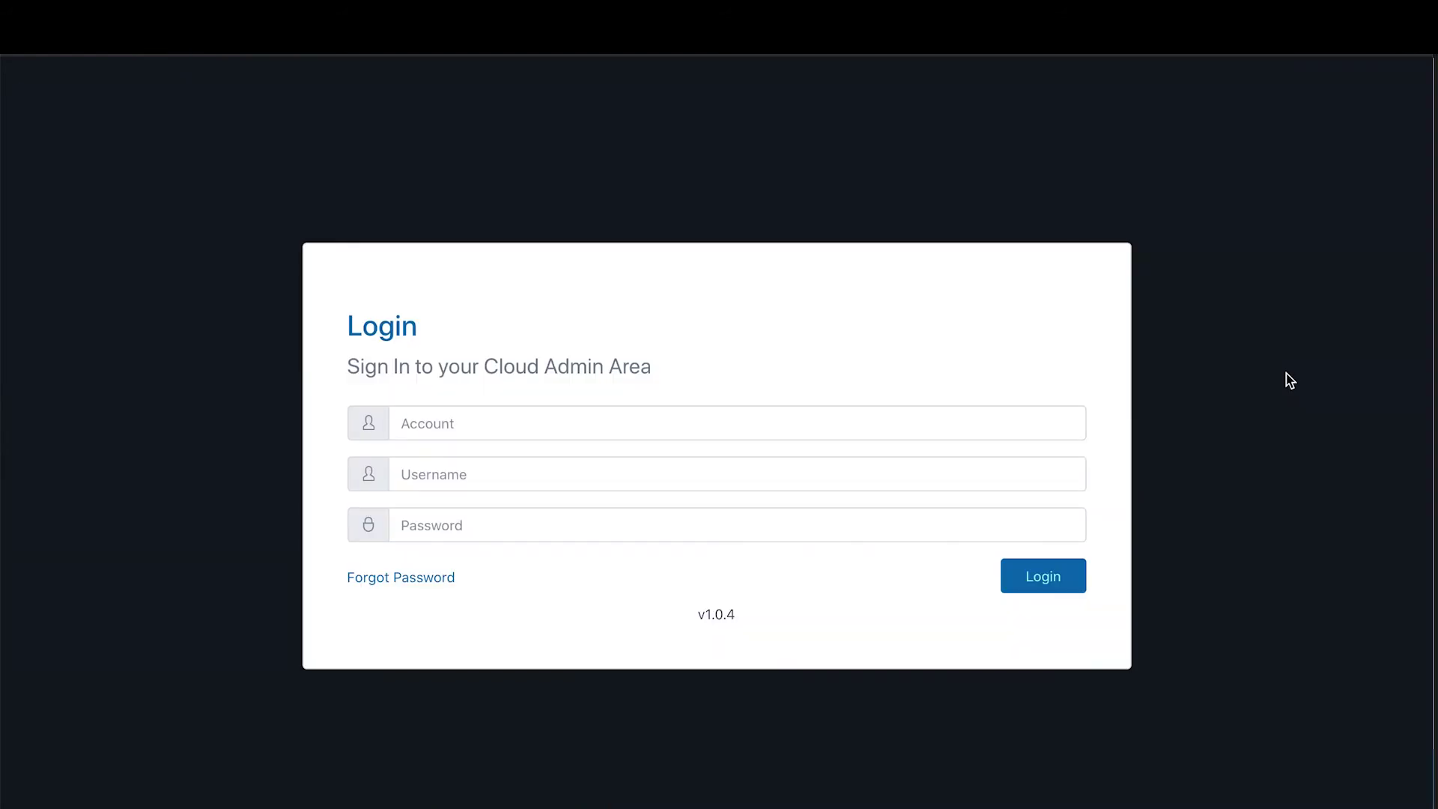